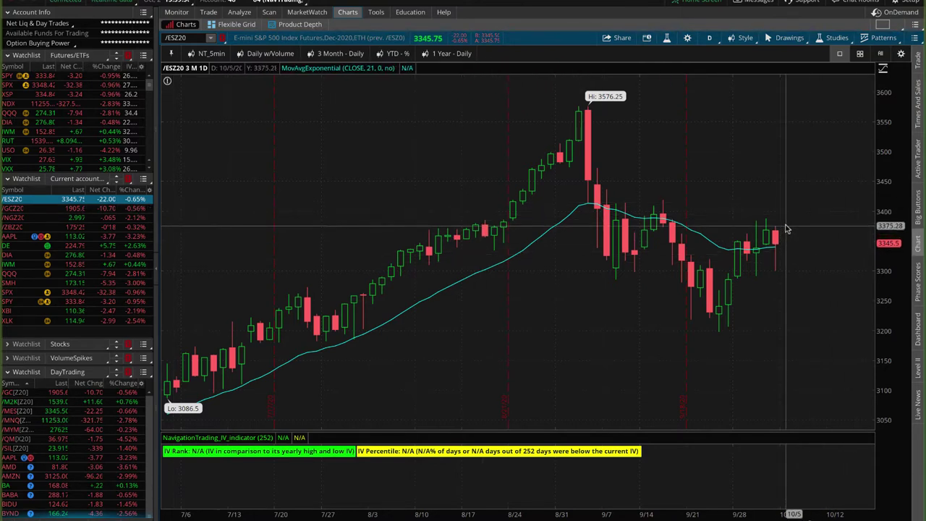
Sketch price-path annotations around the latest and mid-September candles on the /ESZ20 daily chart.
{"action": "mouse_move", "coordinate": [787, 227]}
{"action": "left_mouse_down"}
{"action": "mouse_move", "coordinate": [734, 224]}
{"action": "mouse_move", "coordinate": [734, 269]}
{"action": "mouse_move", "coordinate": [776, 282]}
{"action": "mouse_move", "coordinate": [801, 230]}
{"action": "left_mouse_up"}
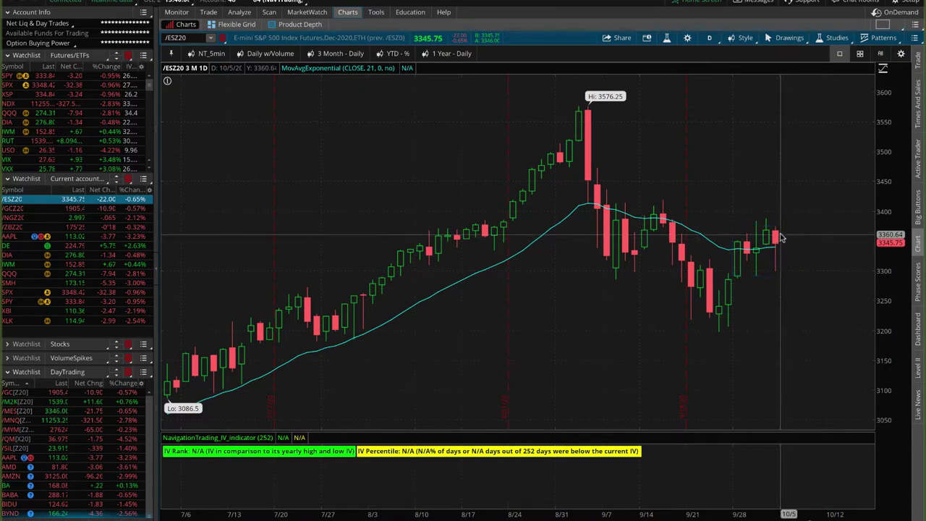
{"action": "left_click_drag", "start_coordinate": [782, 235], "coordinate": [830, 415]}
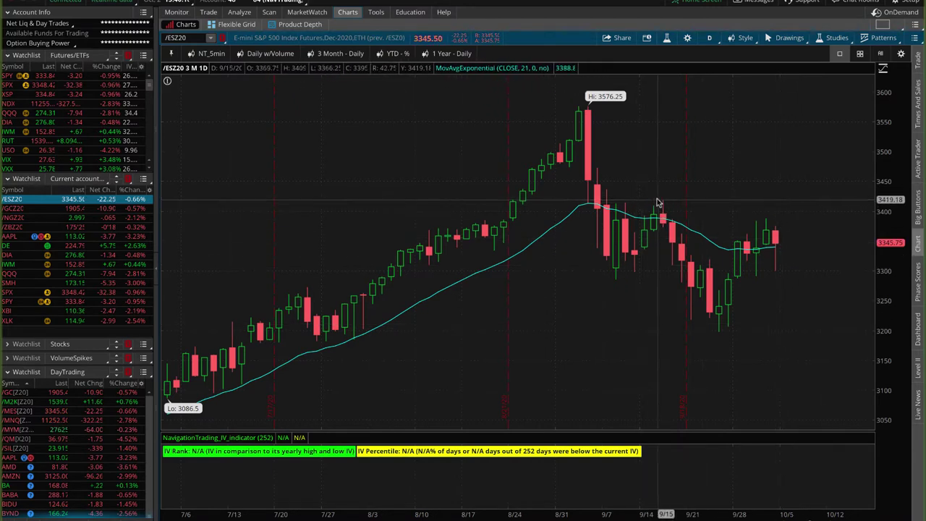
{"action": "mouse_move", "coordinate": [662, 199]}
{"action": "left_mouse_down"}
{"action": "mouse_move", "coordinate": [635, 201]}
{"action": "mouse_move", "coordinate": [597, 273]}
{"action": "mouse_move", "coordinate": [670, 204]}
{"action": "mouse_move", "coordinate": [661, 198]}
{"action": "left_mouse_up"}
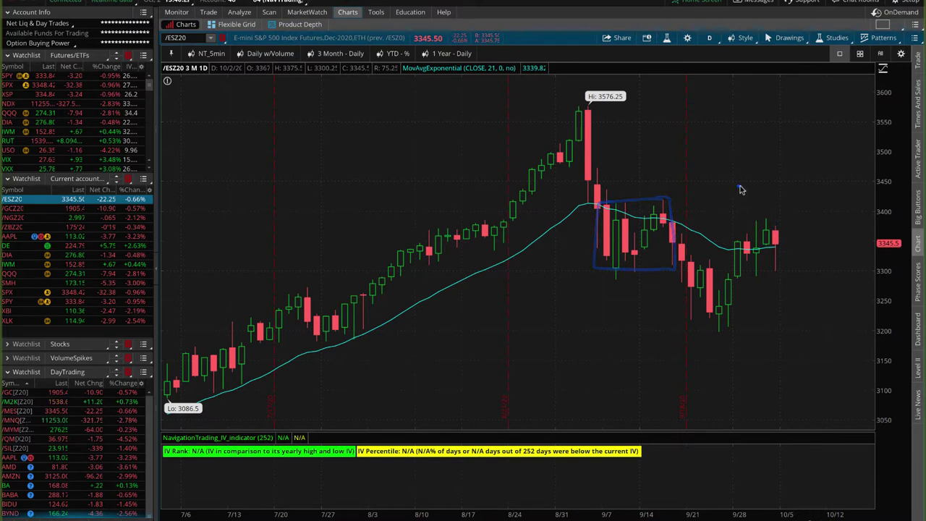
{"action": "mouse_move", "coordinate": [738, 186]}
{"action": "left_mouse_down"}
{"action": "mouse_move", "coordinate": [781, 108]}
{"action": "mouse_move", "coordinate": [758, 112]}
{"action": "mouse_move", "coordinate": [792, 115]}
{"action": "left_mouse_up"}
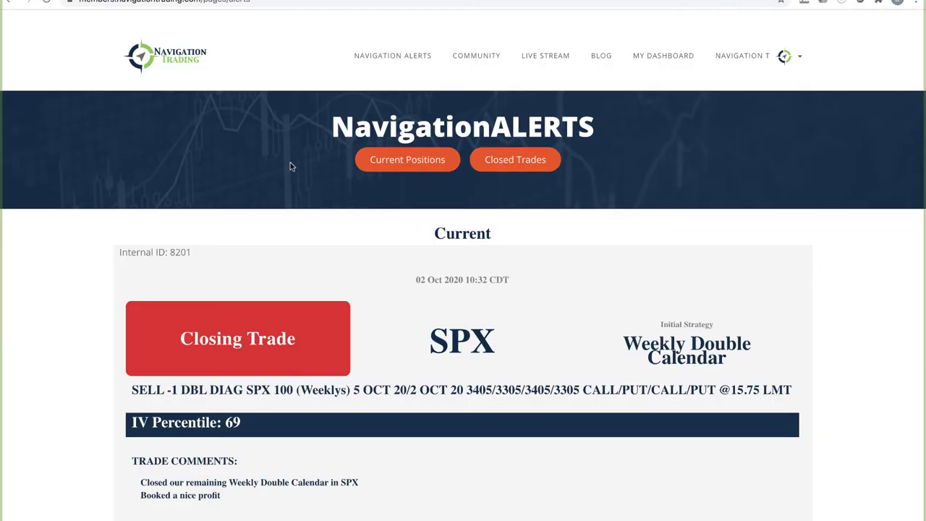
Scroll the member alerts past the SPX, /ZB, SPY, SMH and XBI entries to the DIA alert.
{"action": "scroll", "coordinate": [331, 180], "scroll_direction": "down", "scroll_amount": 18}
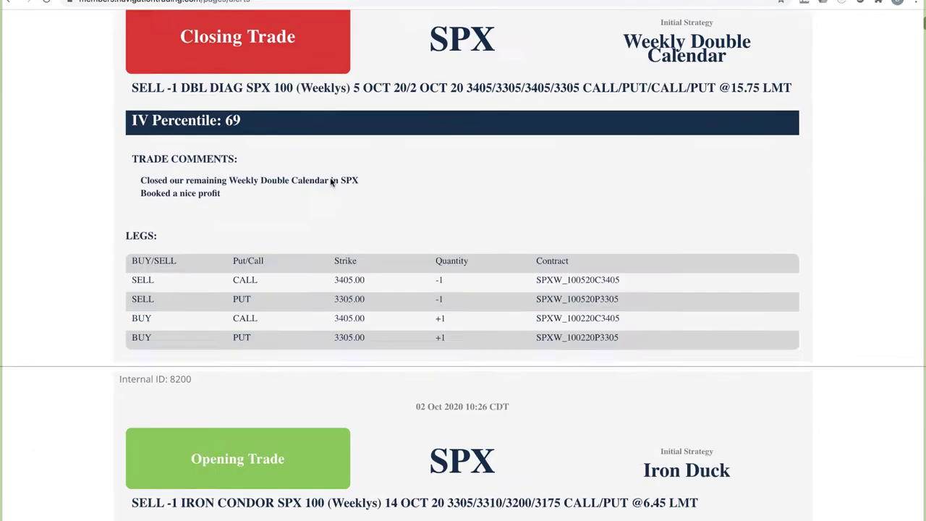
{"action": "scroll", "coordinate": [331, 180], "scroll_direction": "down", "scroll_amount": 3}
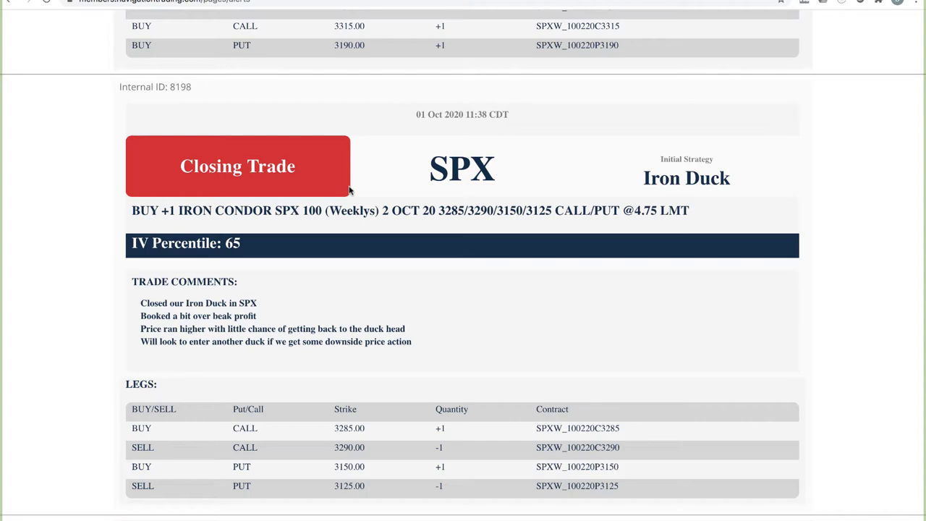
{"action": "scroll", "coordinate": [364, 191], "scroll_direction": "down", "scroll_amount": 15}
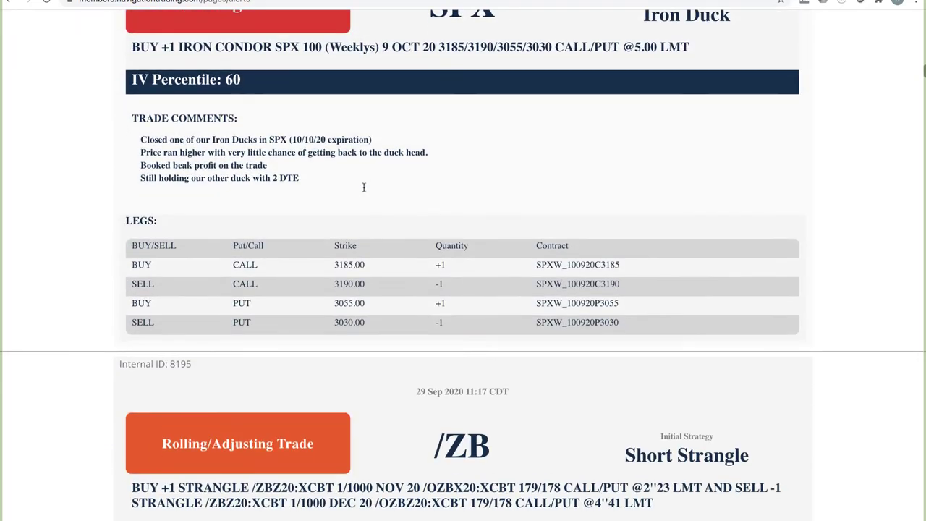
{"action": "scroll", "coordinate": [364, 189], "scroll_direction": "down", "scroll_amount": 12}
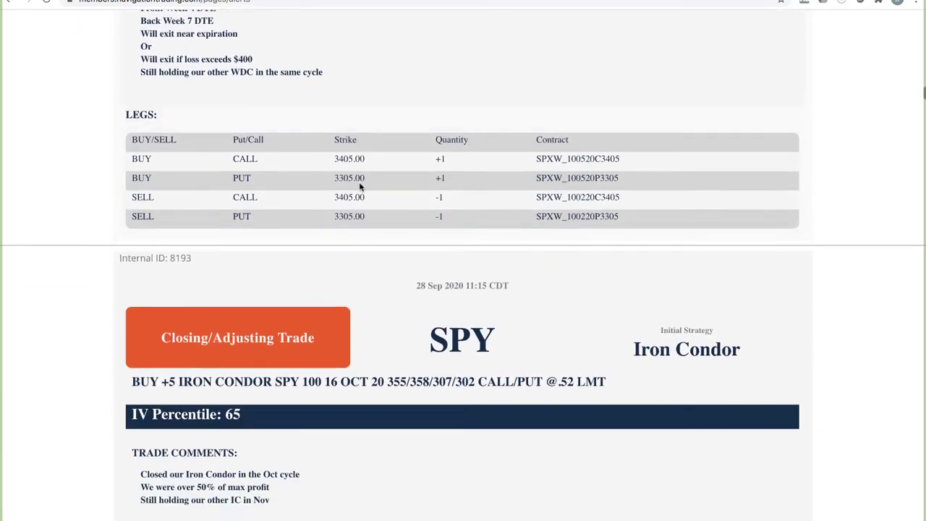
{"action": "scroll", "coordinate": [360, 187], "scroll_direction": "down", "scroll_amount": 13}
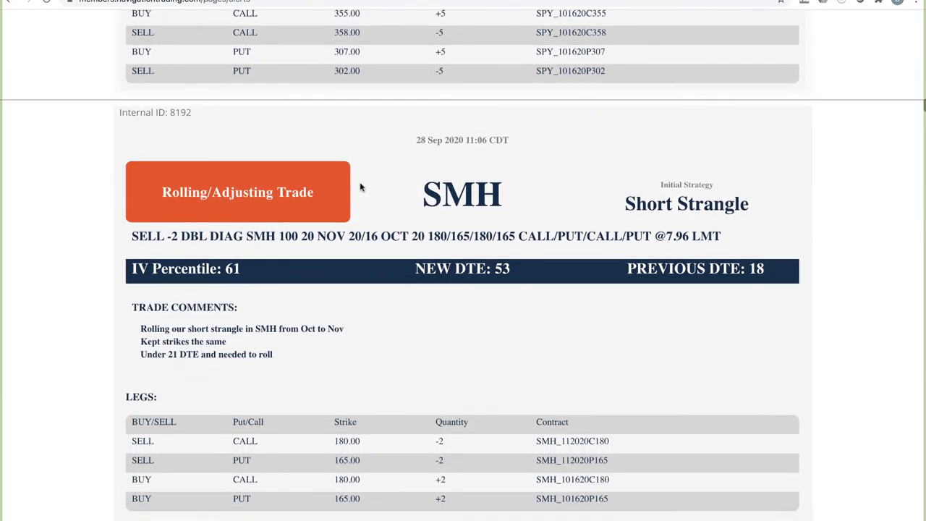
{"action": "scroll", "coordinate": [359, 187], "scroll_direction": "down", "scroll_amount": 12}
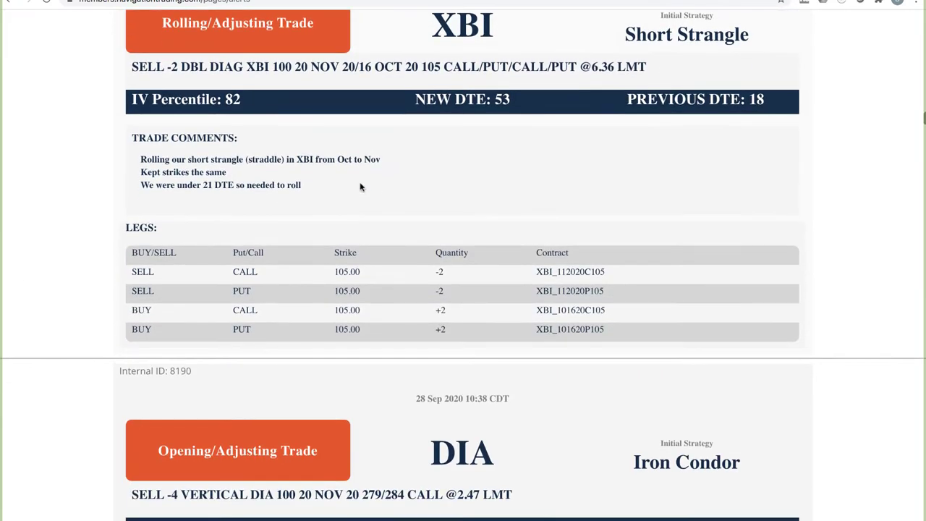
{"action": "scroll", "coordinate": [359, 187], "scroll_direction": "down", "scroll_amount": 2}
{"action": "scroll", "coordinate": [361, 186], "scroll_direction": "up", "scroll_amount": 3}
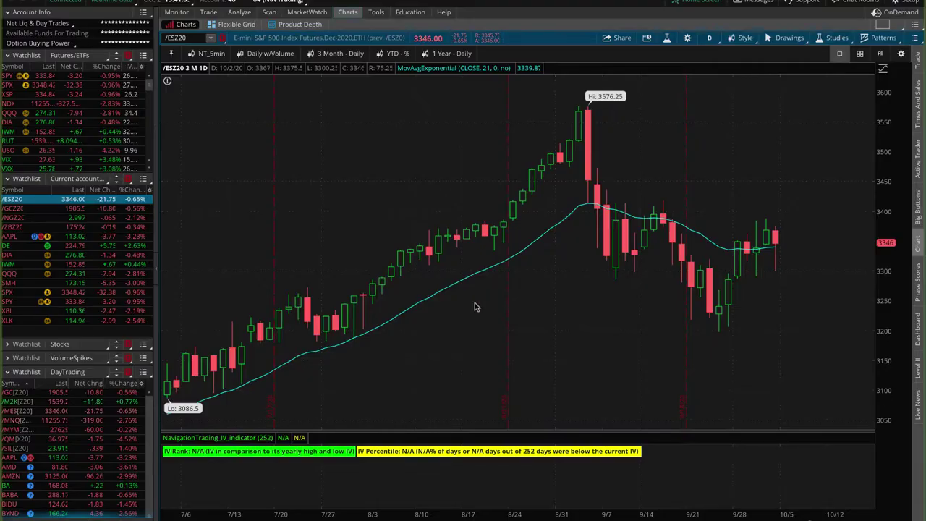
Load DIA into the Risk Profile and keep only the 279/284 call rows, excluding 268 and 273.
{"action": "left_click", "coordinate": [136, 256]}
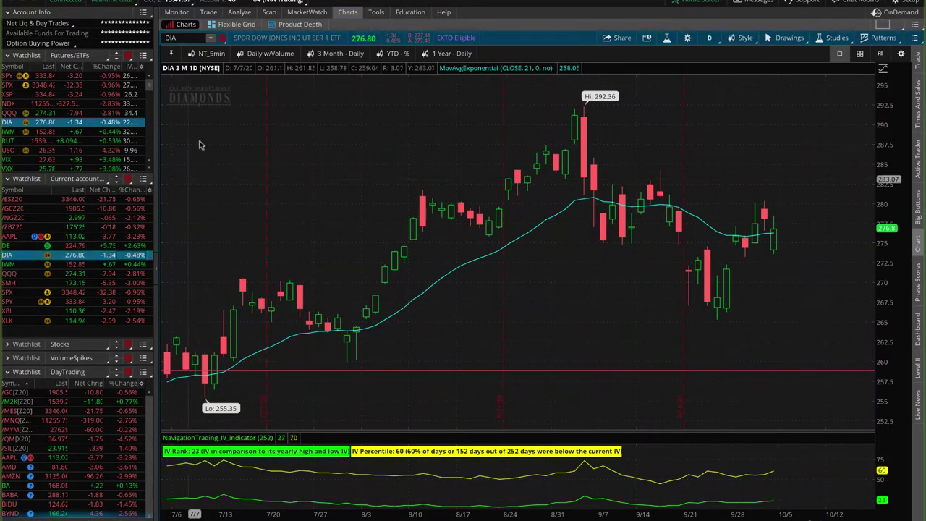
{"action": "left_click", "coordinate": [239, 12]}
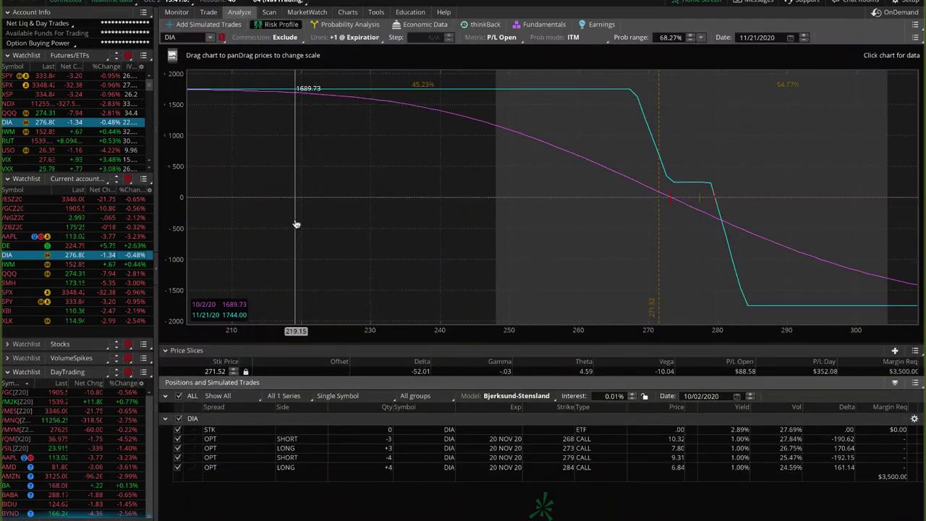
{"action": "left_click", "coordinate": [177, 457]}
{"action": "left_click", "coordinate": [177, 466]}
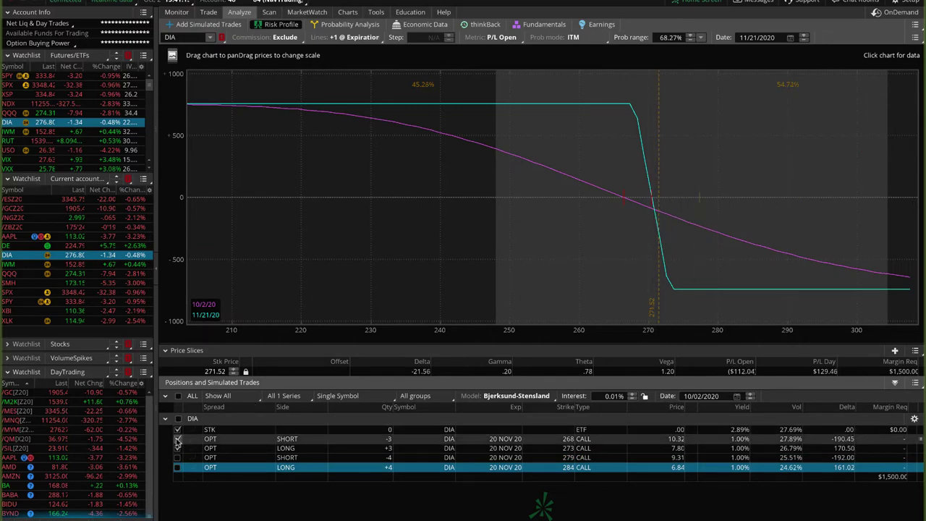
{"action": "left_click", "coordinate": [177, 438]}
{"action": "left_click", "coordinate": [178, 447]}
{"action": "left_click", "coordinate": [178, 457]}
{"action": "left_click", "coordinate": [177, 466]}
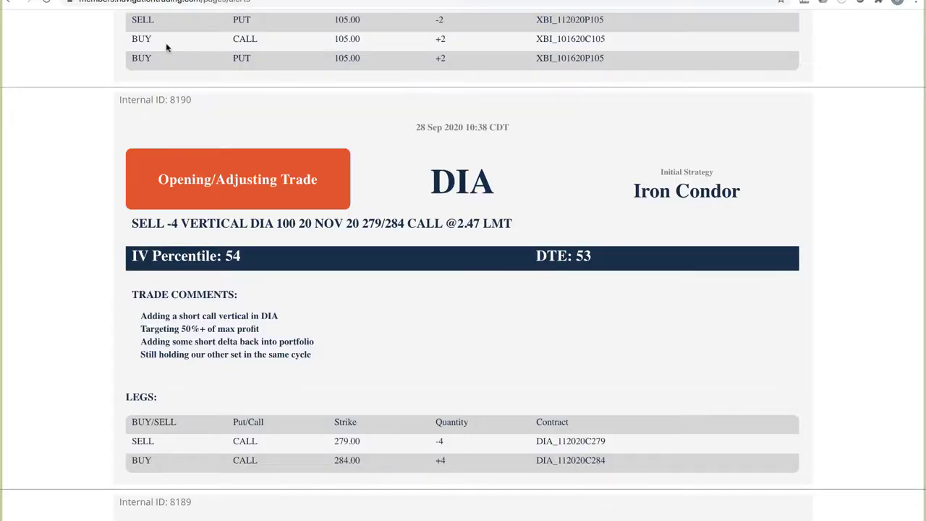
Scroll up to the XBI alert and highlight '(straddle)', 'Oct to Nov' and '21 DTE' in its comments.
{"action": "scroll", "coordinate": [311, 188], "scroll_direction": "up", "scroll_amount": 6}
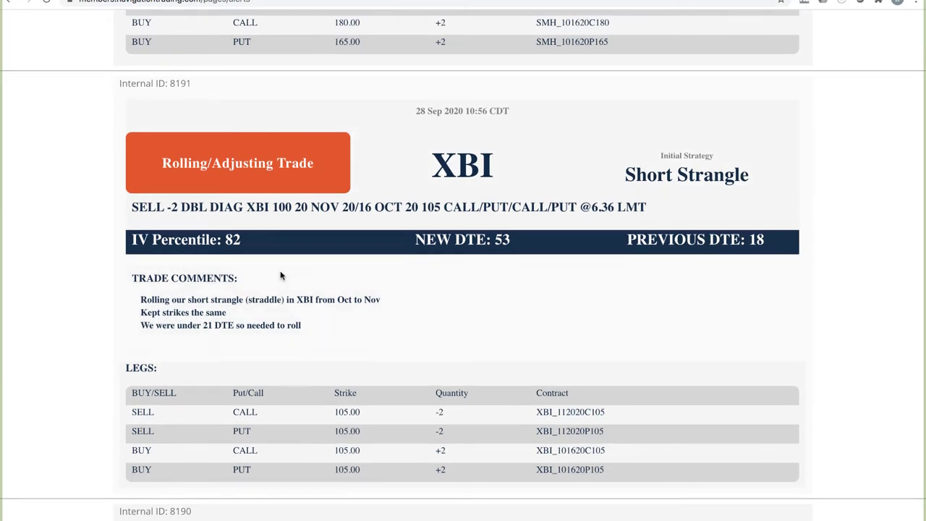
{"action": "left_click_drag", "start_coordinate": [282, 300], "coordinate": [243, 299]}
{"action": "left_click_drag", "start_coordinate": [336, 299], "coordinate": [392, 305]}
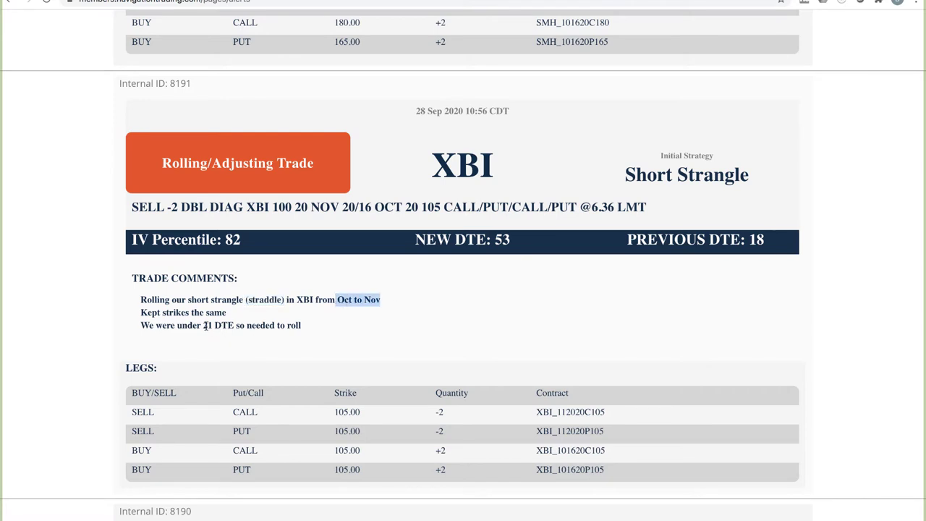
{"action": "left_click_drag", "start_coordinate": [203, 325], "coordinate": [238, 325]}
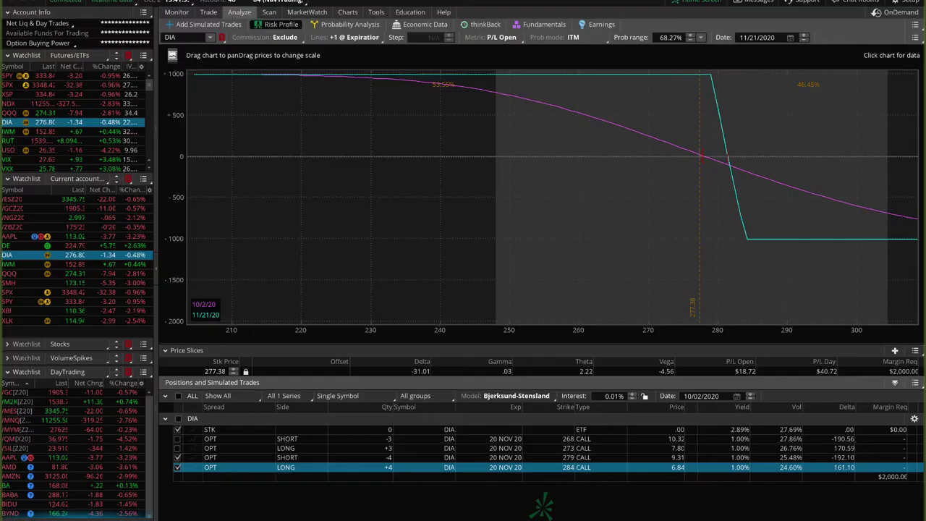
Check XBI's P/L near 110.43, hide the short 105 put and call, then draw an upward arrow on XBI's chart.
{"action": "left_click", "coordinate": [141, 311]}
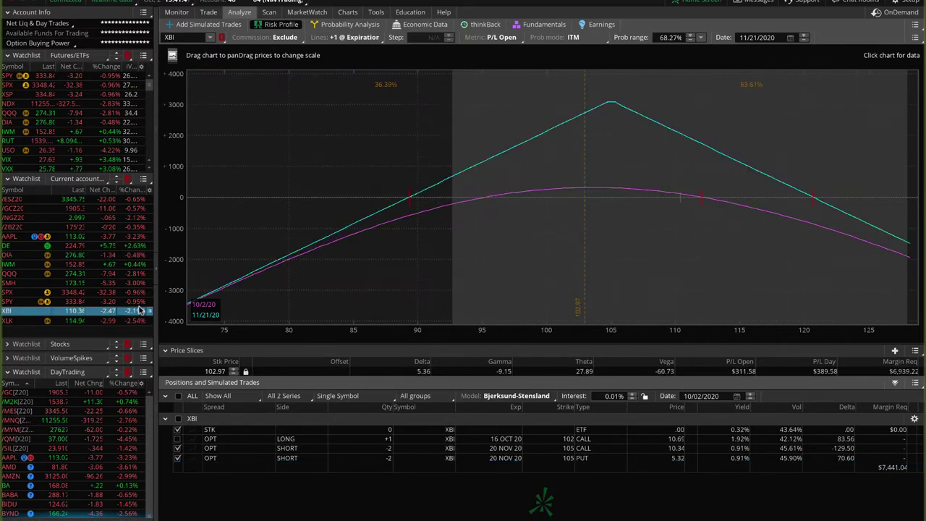
{"action": "left_click", "coordinate": [680, 215]}
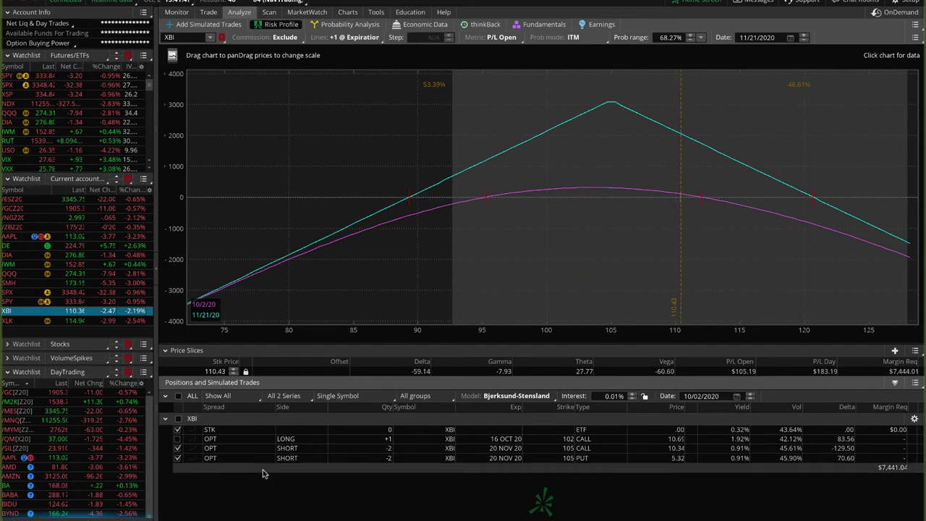
{"action": "left_click", "coordinate": [220, 459]}
{"action": "left_click", "coordinate": [177, 458]}
{"action": "left_click", "coordinate": [177, 448]}
{"action": "left_click", "coordinate": [178, 438]}
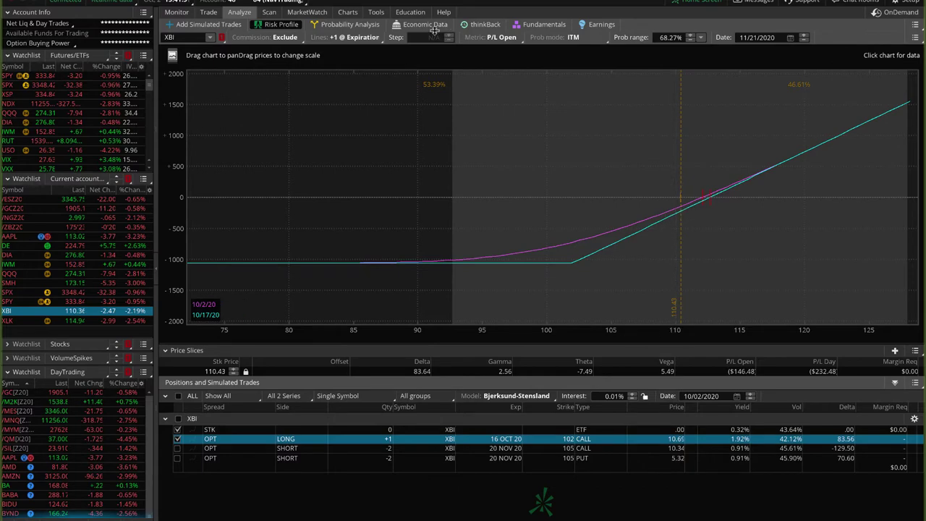
{"action": "left_click", "coordinate": [347, 13]}
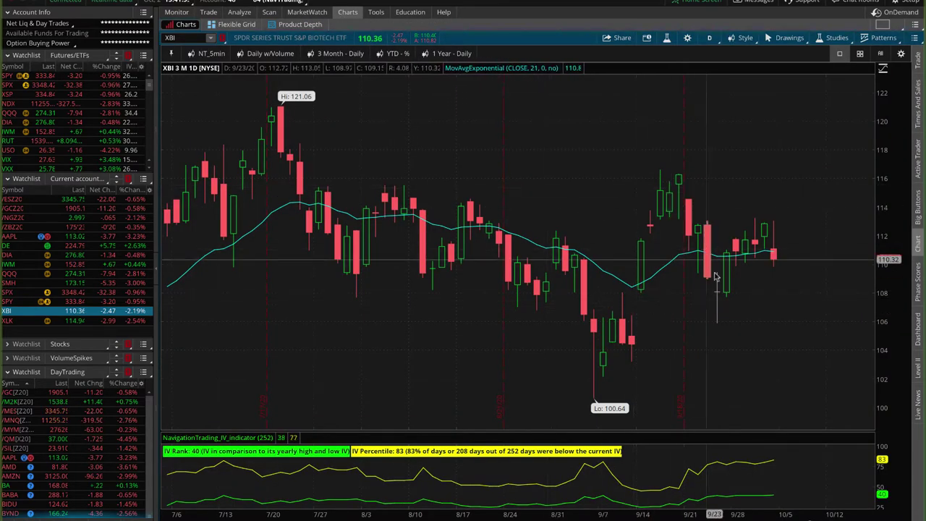
{"action": "mouse_move", "coordinate": [725, 284]}
{"action": "left_mouse_down"}
{"action": "mouse_move", "coordinate": [771, 212]}
{"action": "mouse_move", "coordinate": [777, 152]}
{"action": "mouse_move", "coordinate": [794, 159]}
{"action": "left_mouse_up"}
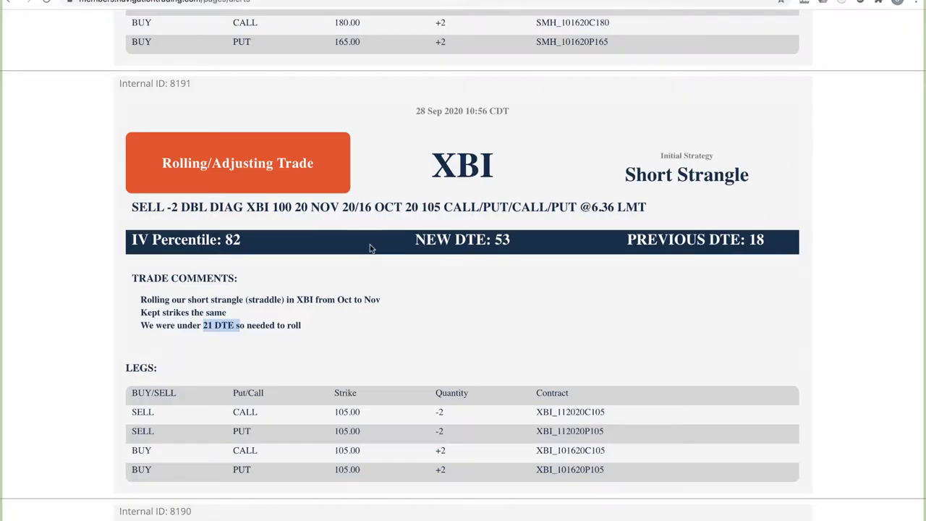
Scroll up to the SMH alert and highlight 'Oct to Nov' and '21 DTE' in its comments.
{"action": "scroll", "coordinate": [373, 242], "scroll_direction": "up", "scroll_amount": 6}
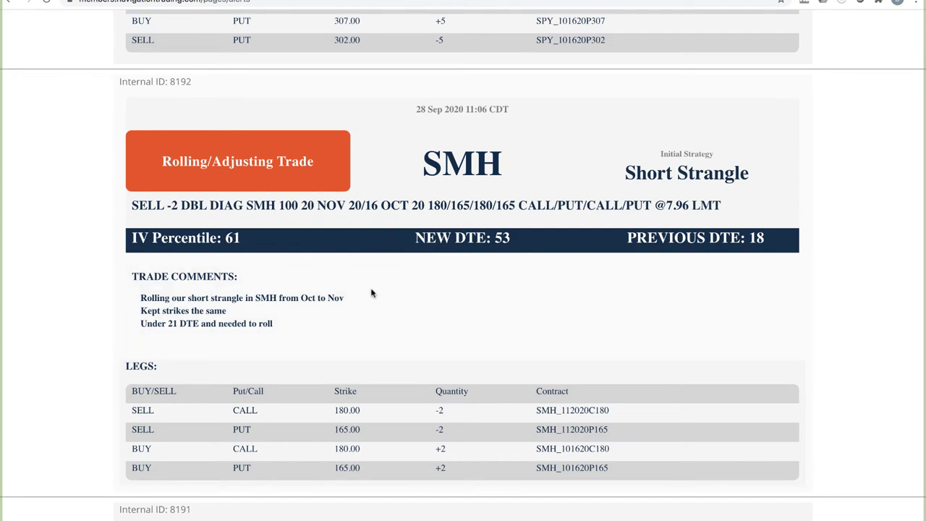
{"action": "left_click_drag", "start_coordinate": [300, 297], "coordinate": [354, 304]}
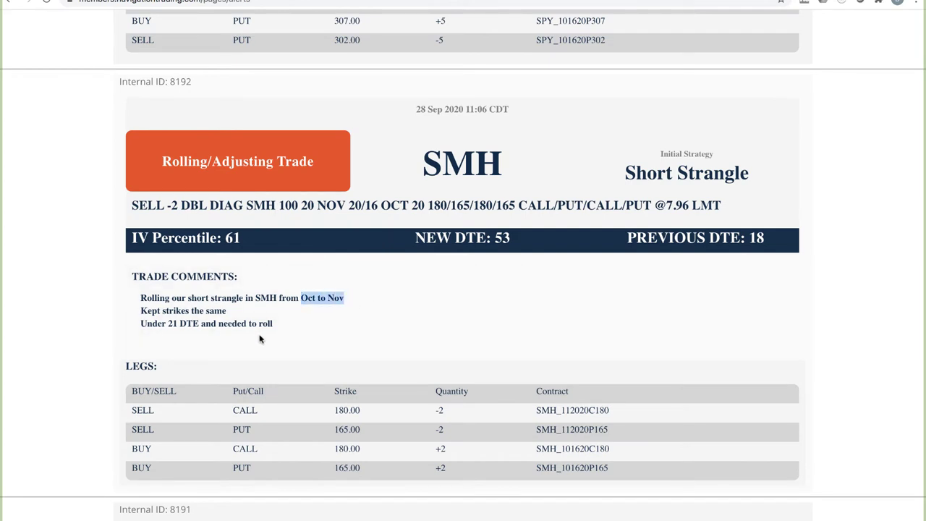
{"action": "left_click_drag", "start_coordinate": [168, 325], "coordinate": [202, 324]}
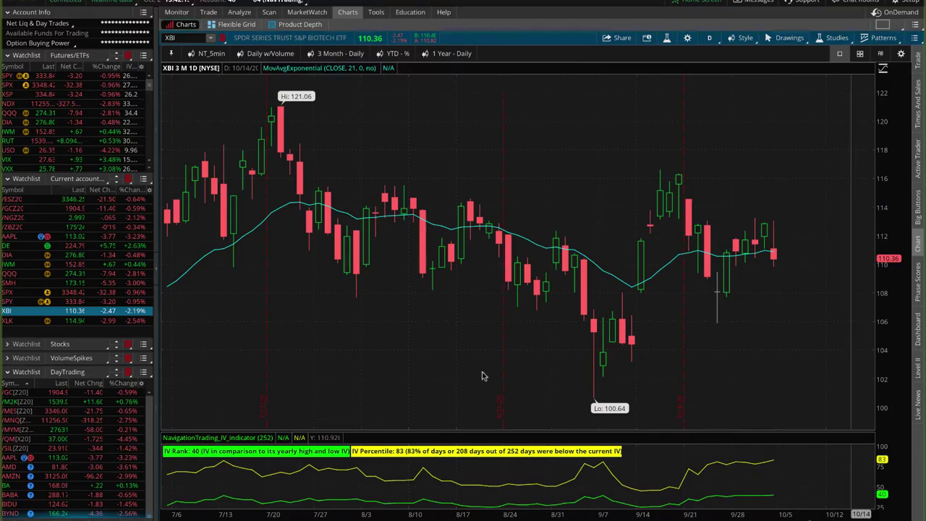
Load SMH into the Risk Profile and slice its 165/180 strangle at the current 173.24 price.
{"action": "left_click", "coordinate": [121, 283]}
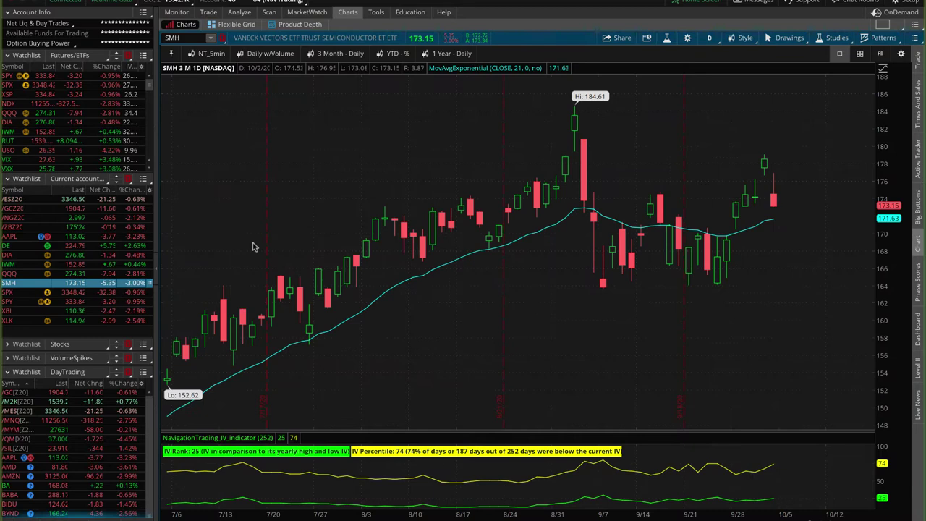
{"action": "left_click", "coordinate": [239, 11]}
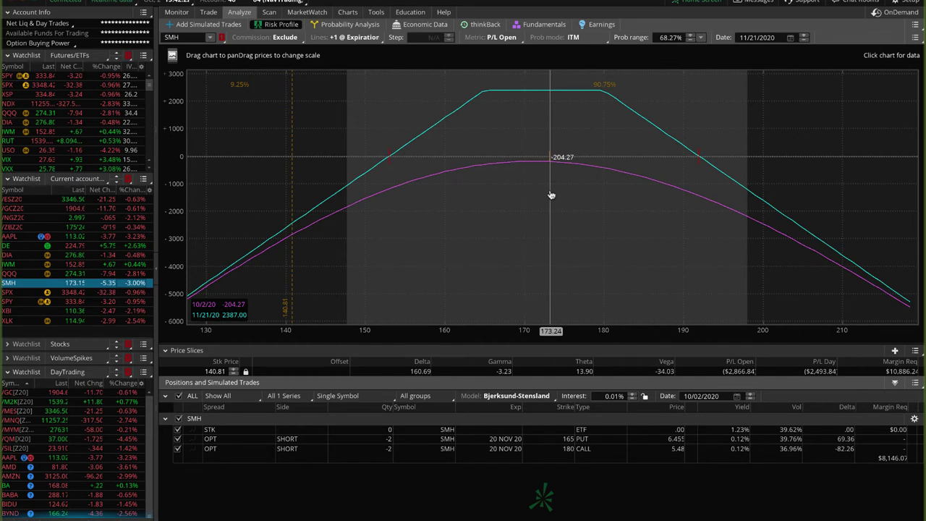
{"action": "left_click", "coordinate": [549, 191]}
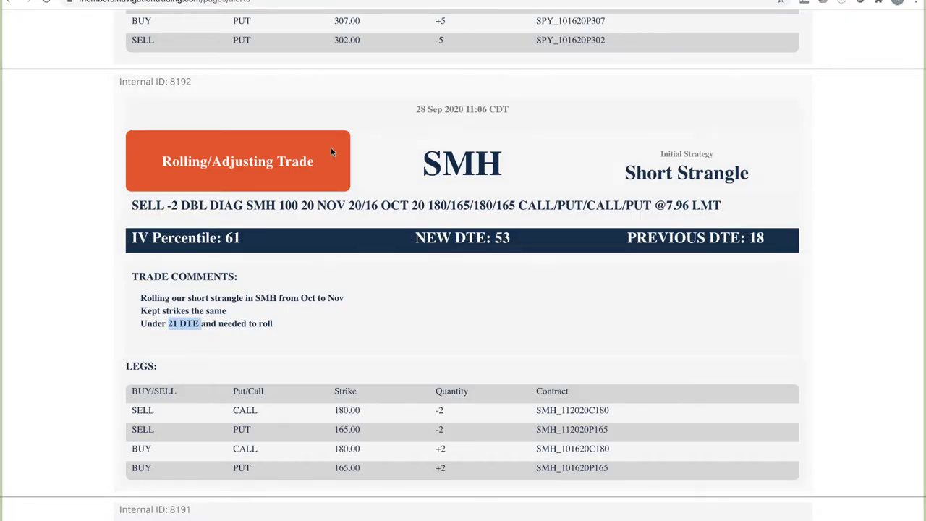
Highlight the SPY alert's 50% of max profit note and load SPY's iron condor into the risk profile.
{"action": "scroll", "coordinate": [332, 147], "scroll_direction": "up", "scroll_amount": 6}
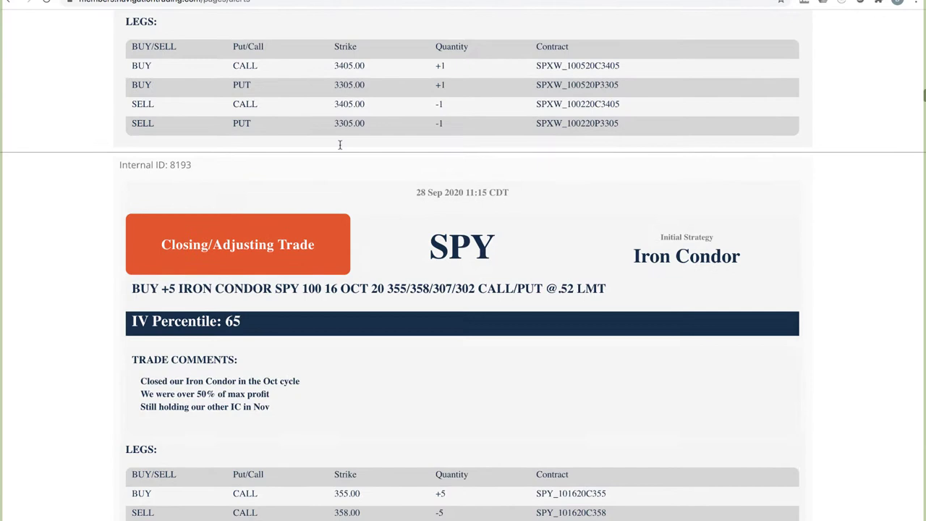
{"action": "scroll", "coordinate": [342, 147], "scroll_direction": "down", "scroll_amount": 1}
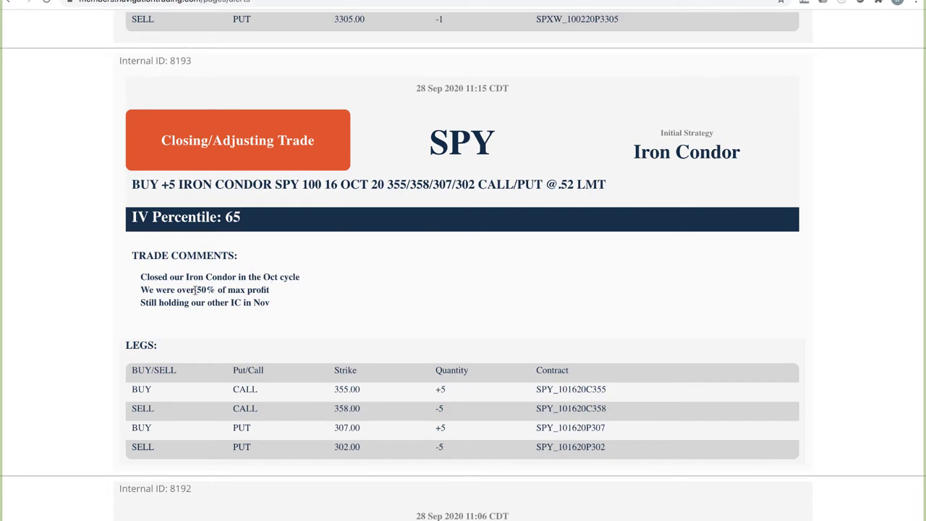
{"action": "left_click_drag", "start_coordinate": [195, 289], "coordinate": [271, 291]}
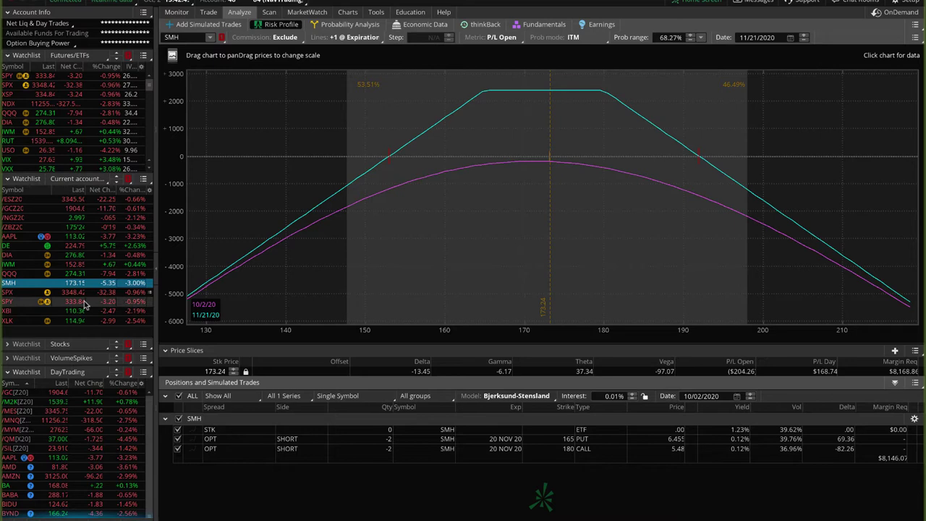
{"action": "left_click", "coordinate": [86, 302]}
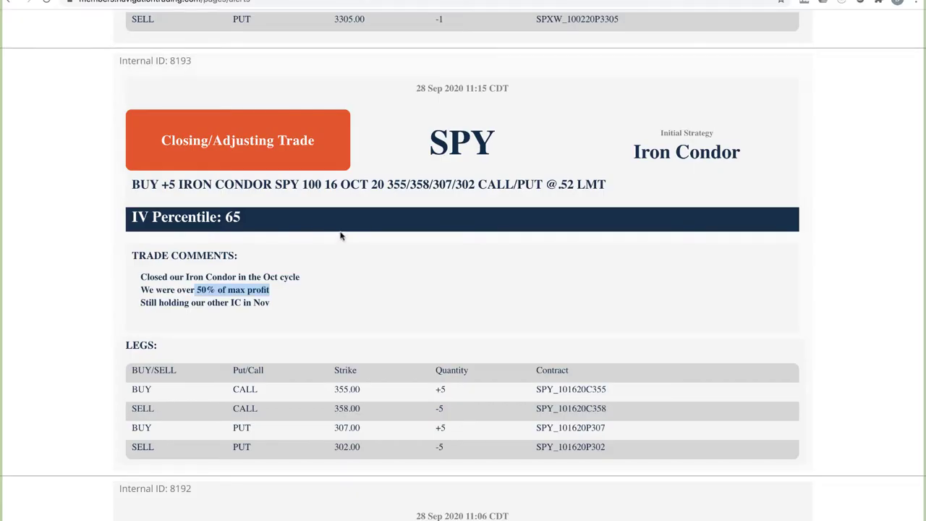
Scroll to the /ZB strangle roll alert 8195, highlight its 21 DTE note, and return to thinkorswim.
{"action": "scroll", "coordinate": [341, 232], "scroll_direction": "down", "scroll_amount": 10}
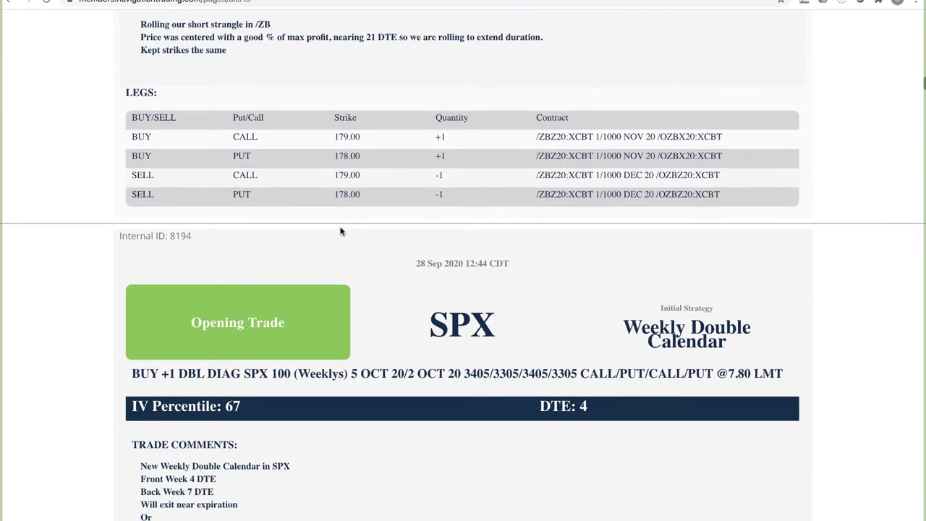
{"action": "scroll", "coordinate": [341, 232], "scroll_direction": "down", "scroll_amount": 3}
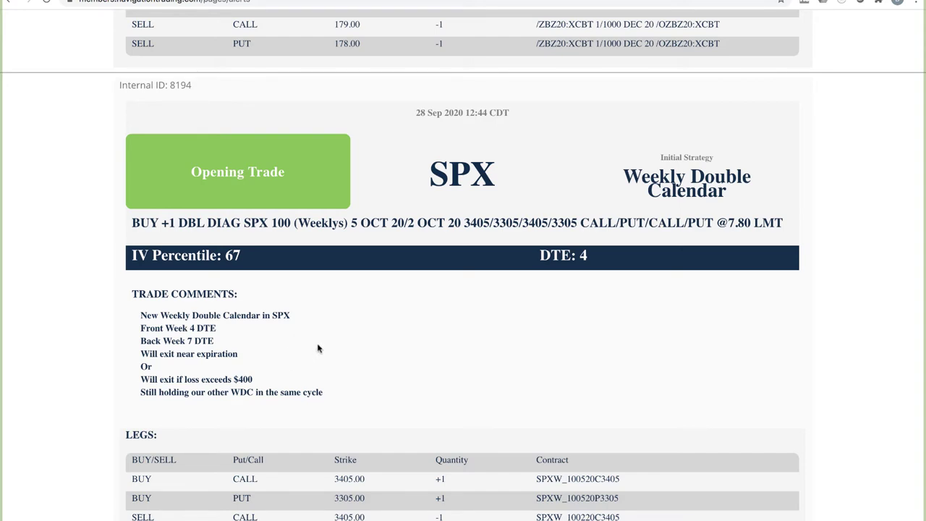
{"action": "scroll", "coordinate": [322, 340], "scroll_direction": "up", "scroll_amount": 5}
{"action": "scroll", "coordinate": [323, 343], "scroll_direction": "up", "scroll_amount": 1}
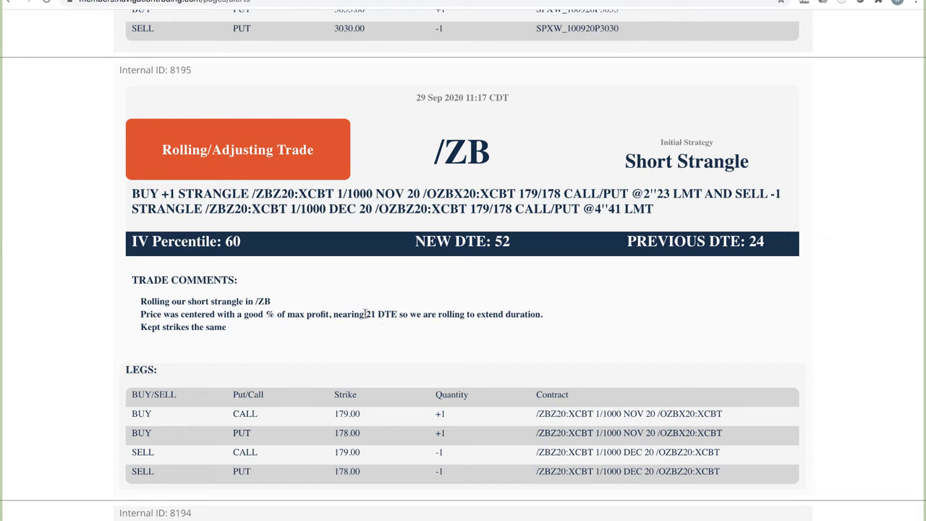
{"action": "left_click_drag", "start_coordinate": [366, 313], "coordinate": [397, 314]}
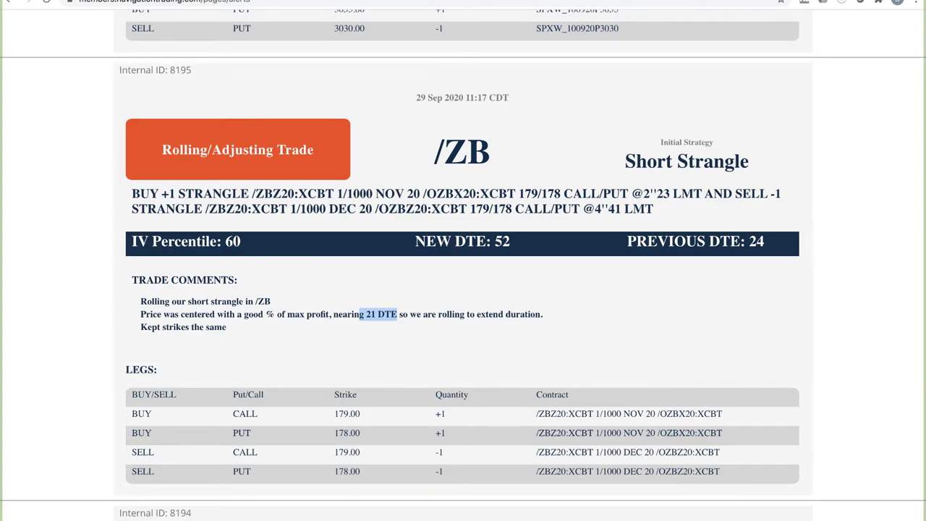
{"action": "key", "text": "alt+Tab"}
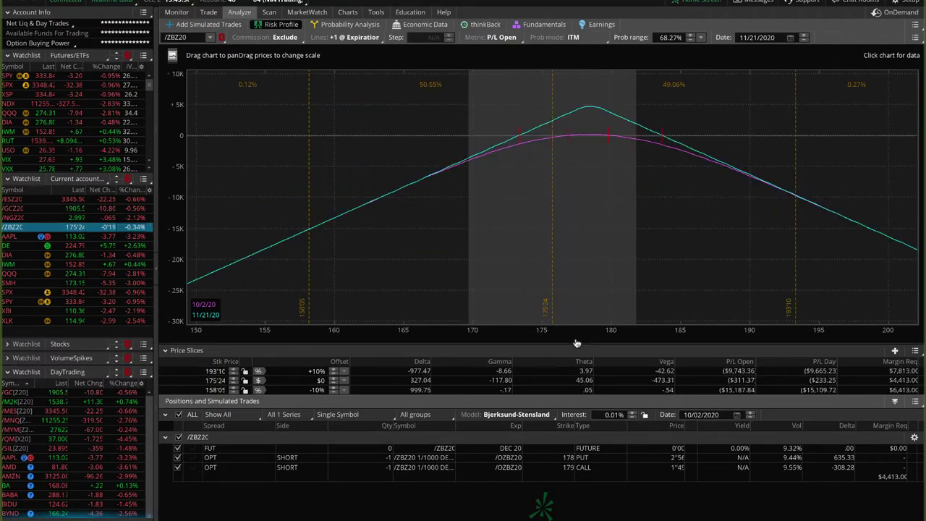
Pan and rescale the /ZBZ20 risk profile to enlarge the curves around the 164–186 profit peak.
{"action": "left_click_drag", "start_coordinate": [672, 338], "coordinate": [196, 275]}
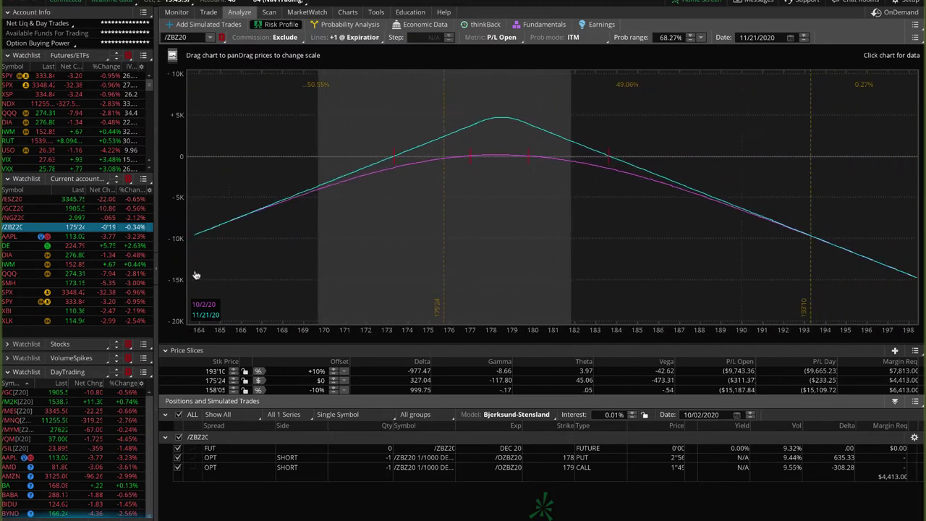
{"action": "left_click_drag", "start_coordinate": [557, 335], "coordinate": [750, 330]}
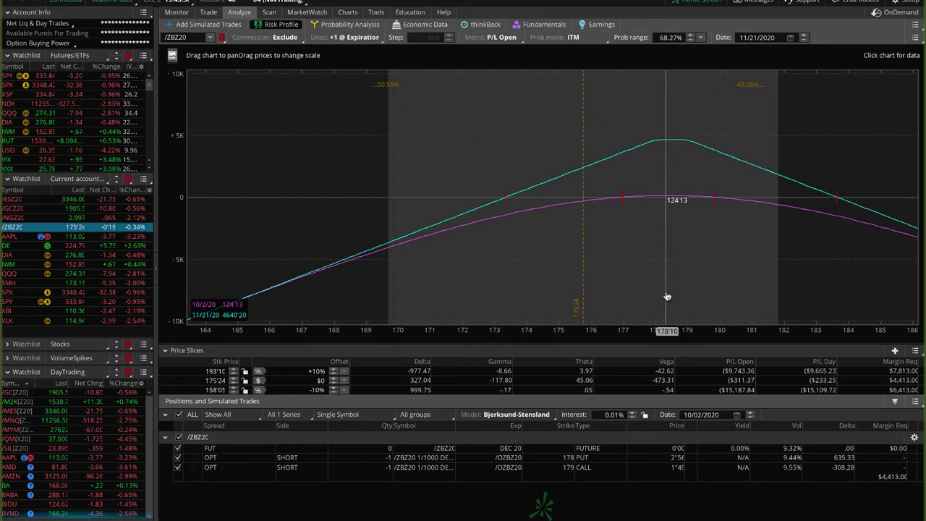
{"action": "left_click_drag", "start_coordinate": [668, 296], "coordinate": [637, 294]}
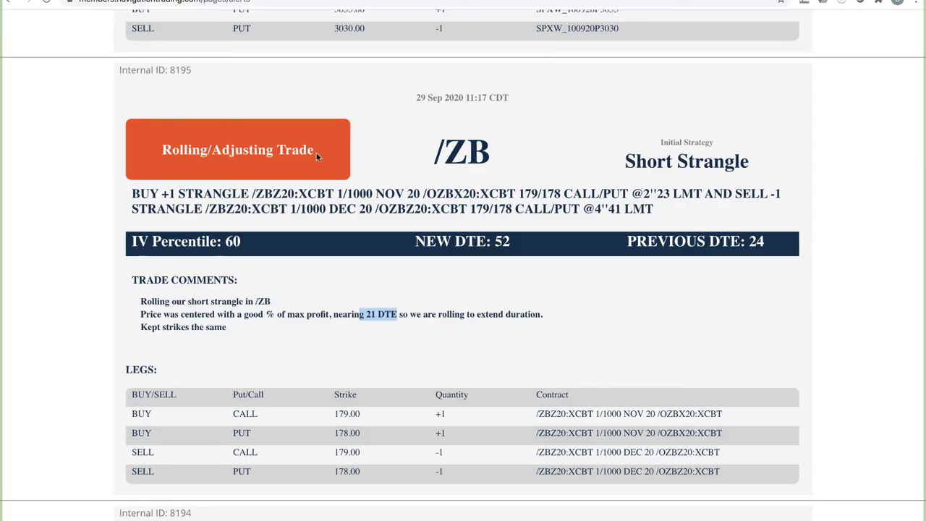
Highlight the SPX Iron Duck's 5.00 close and 3055/3030 strikes, then scroll up to /NG alert 8197.
{"action": "scroll", "coordinate": [370, 175], "scroll_direction": "up", "scroll_amount": 5}
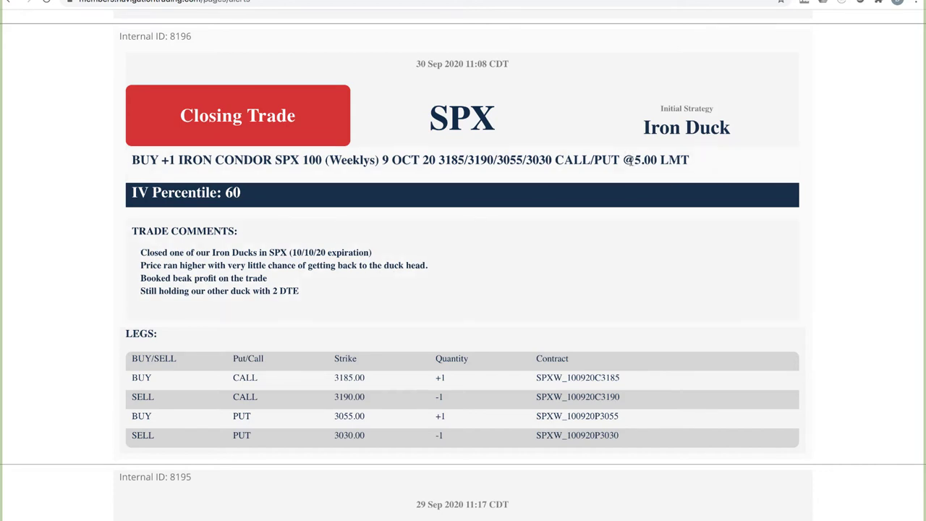
{"action": "left_click_drag", "start_coordinate": [634, 160], "coordinate": [657, 160]}
{"action": "left_click_drag", "start_coordinate": [554, 159], "coordinate": [504, 159]}
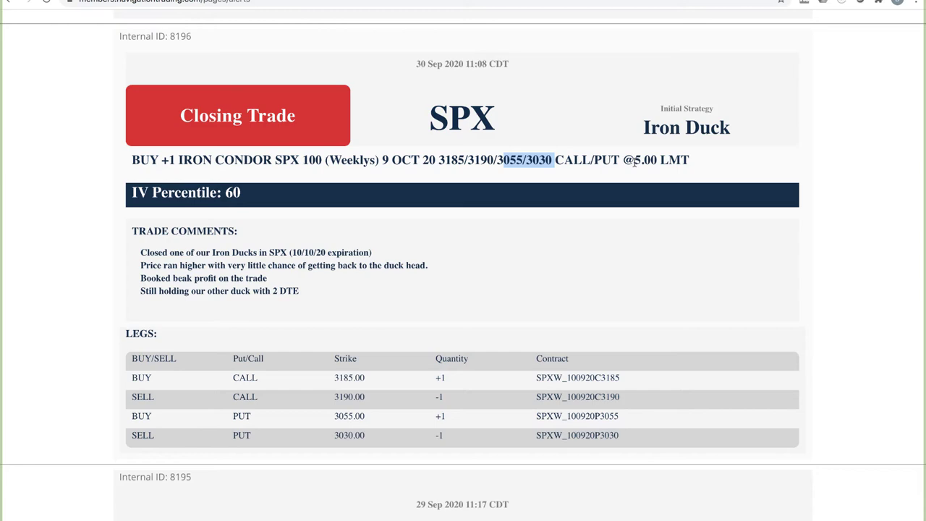
{"action": "scroll", "coordinate": [589, 234], "scroll_direction": "up", "scroll_amount": 5}
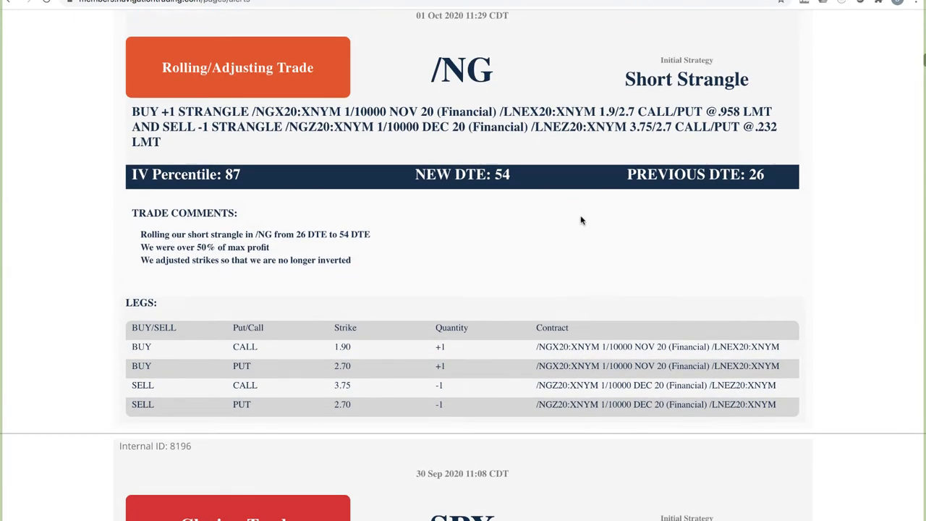
{"action": "scroll", "coordinate": [581, 220], "scroll_direction": "up", "scroll_amount": 1}
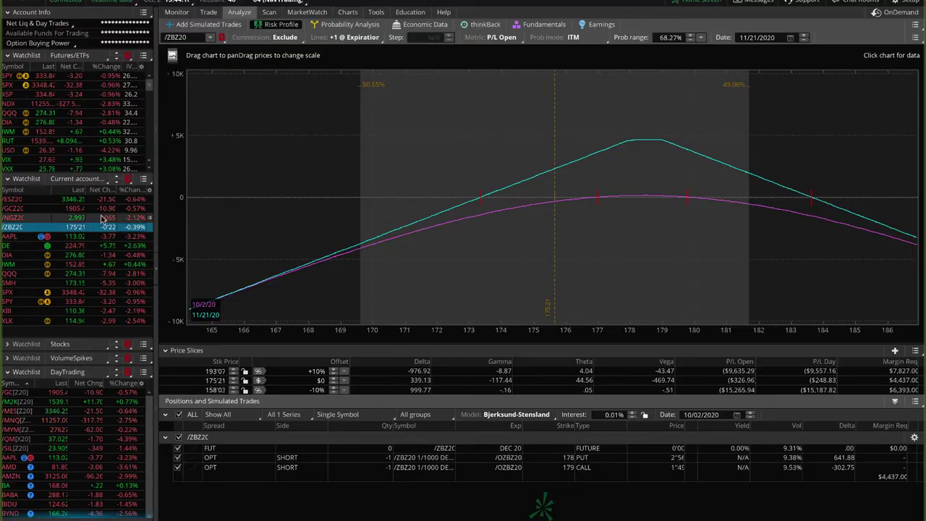
Show the /NGZ20 strangle risk profile over a wider price range and read the P/L near 3.021.
{"action": "left_click", "coordinate": [104, 219]}
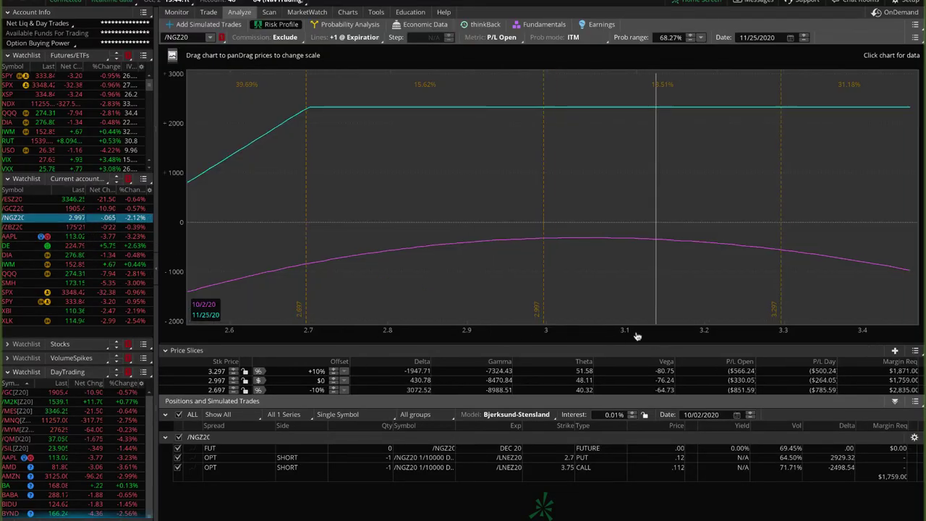
{"action": "left_click_drag", "start_coordinate": [636, 335], "coordinate": [609, 338]}
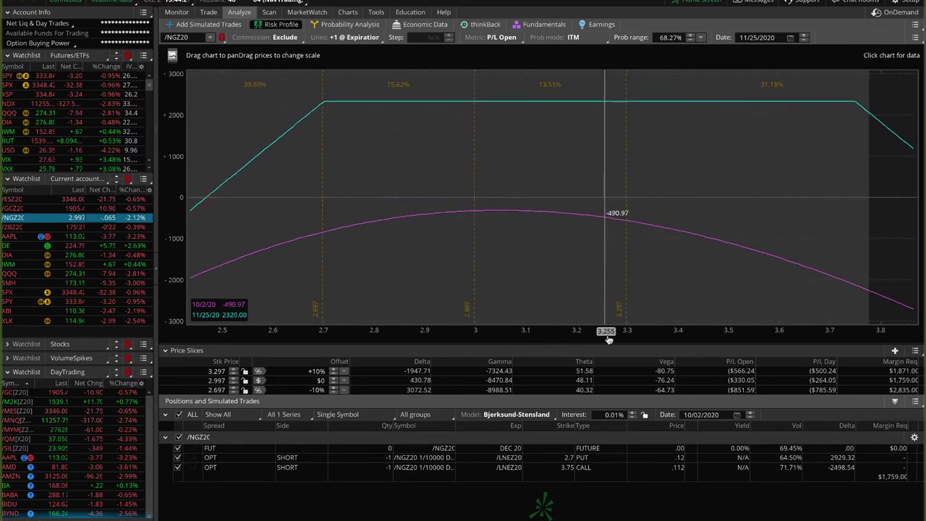
{"action": "left_click", "coordinate": [487, 215]}
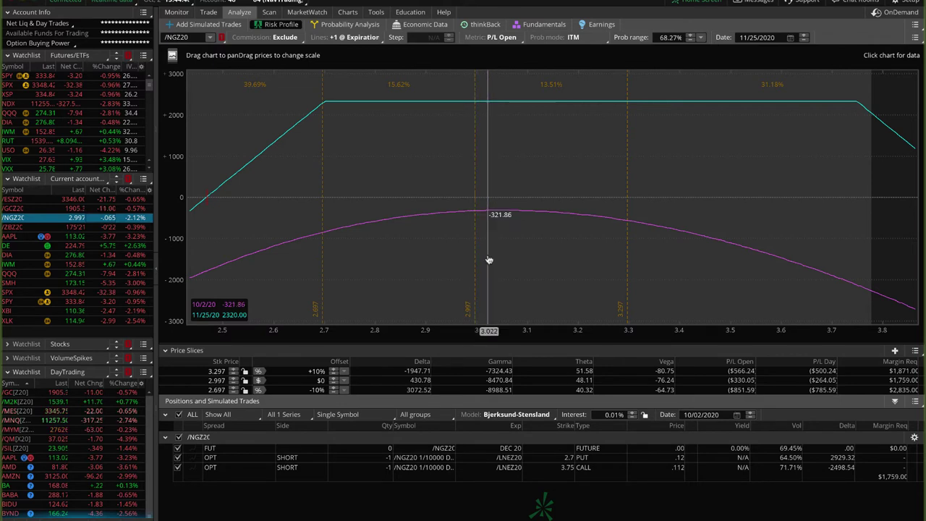
{"action": "left_click", "coordinate": [354, 121]}
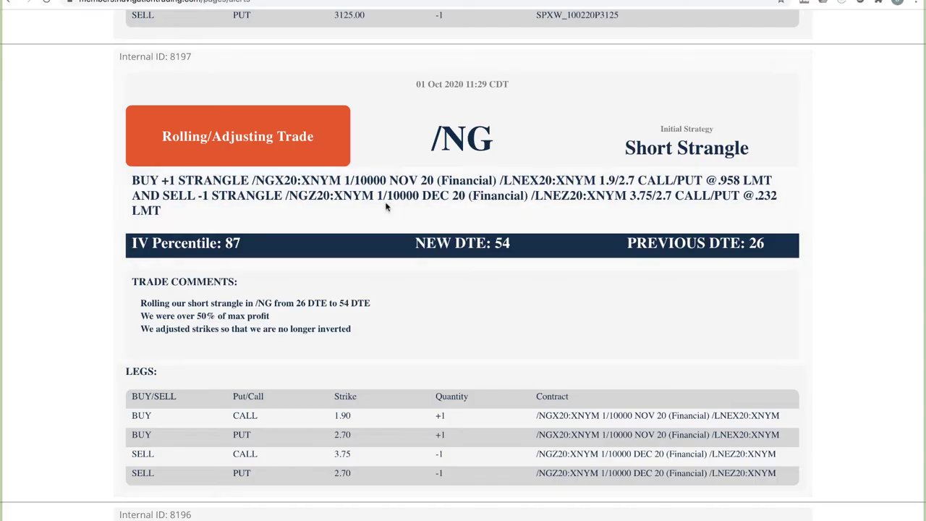
{"action": "scroll", "coordinate": [386, 207], "scroll_direction": "up", "scroll_amount": 6}
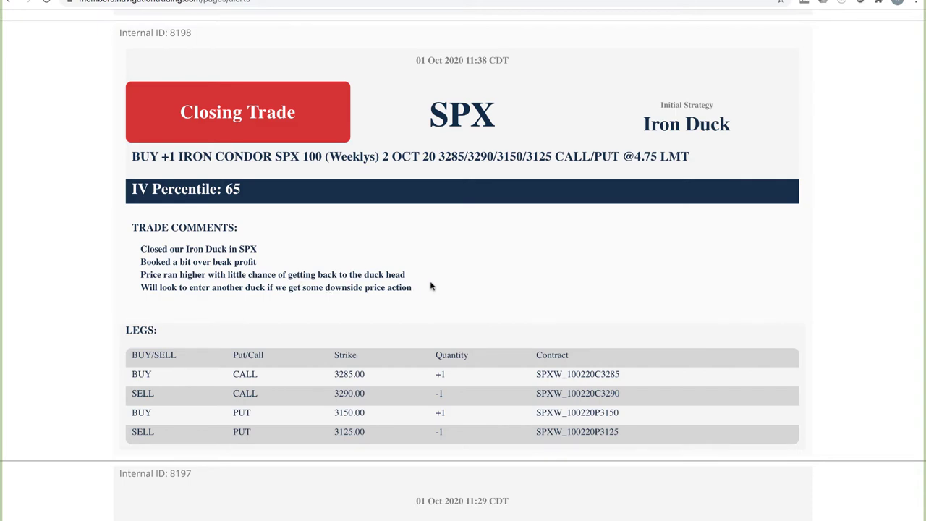
Read SPX alerts 8198, 8199 and 8200 up to the Iron Duck opening alert at 6.45.
{"action": "scroll", "coordinate": [434, 282], "scroll_direction": "up", "scroll_amount": 2}
{"action": "scroll", "coordinate": [437, 280], "scroll_direction": "up", "scroll_amount": 6}
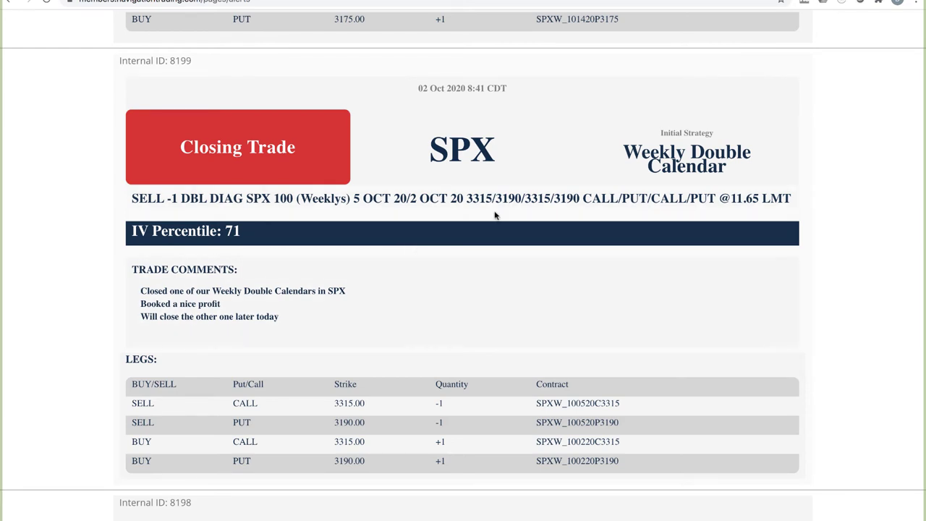
{"action": "scroll", "coordinate": [524, 166], "scroll_direction": "up", "scroll_amount": 2}
{"action": "scroll", "coordinate": [526, 166], "scroll_direction": "up", "scroll_amount": 6}
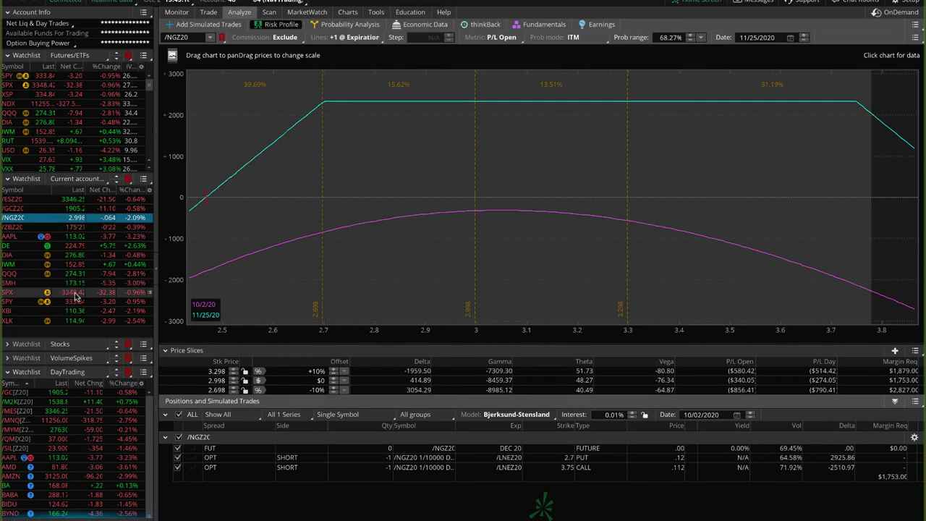
Plot the SPX 14 OCT 20 Iron Duck legs, slice at 3348.94, and draw rising and falling arrows.
{"action": "left_click", "coordinate": [74, 293]}
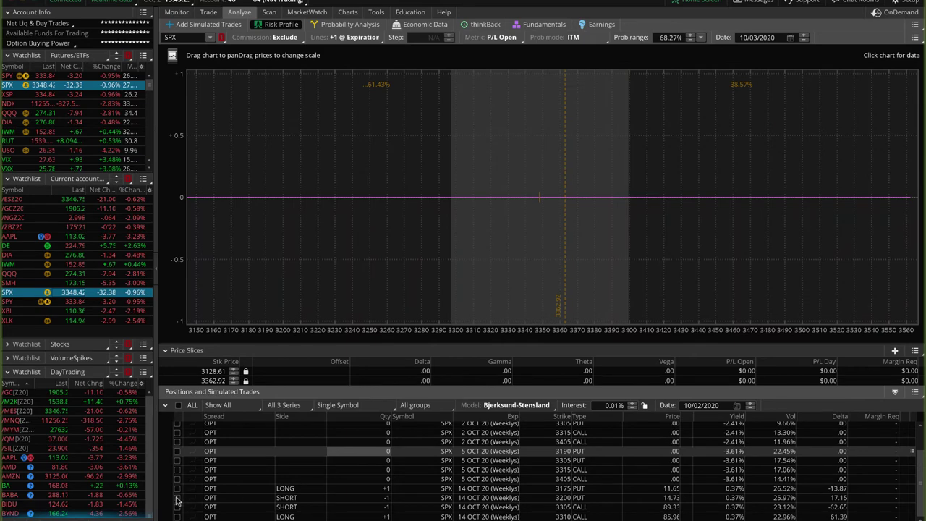
{"action": "left_click", "coordinate": [178, 515]}
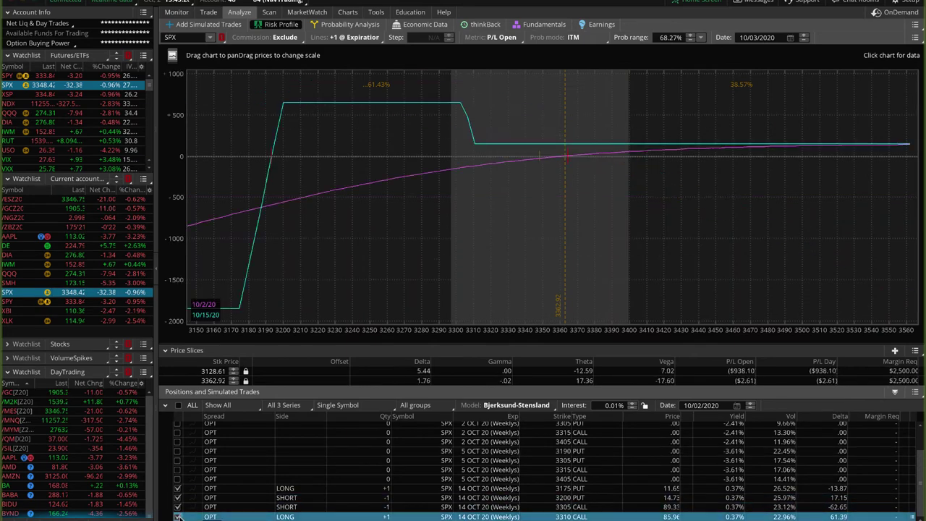
{"action": "left_click", "coordinate": [541, 298]}
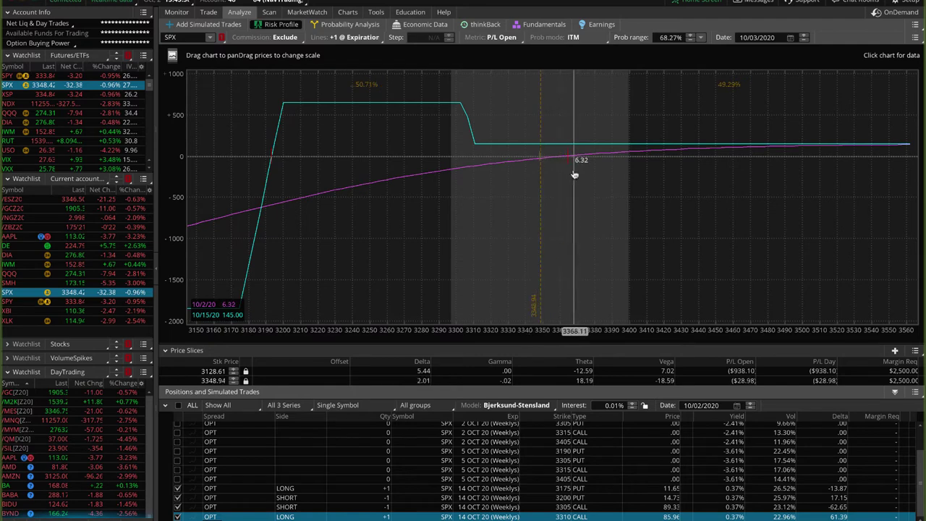
{"action": "mouse_move", "coordinate": [559, 162]}
{"action": "left_mouse_down"}
{"action": "mouse_move", "coordinate": [699, 168]}
{"action": "mouse_move", "coordinate": [687, 175]}
{"action": "left_mouse_up"}
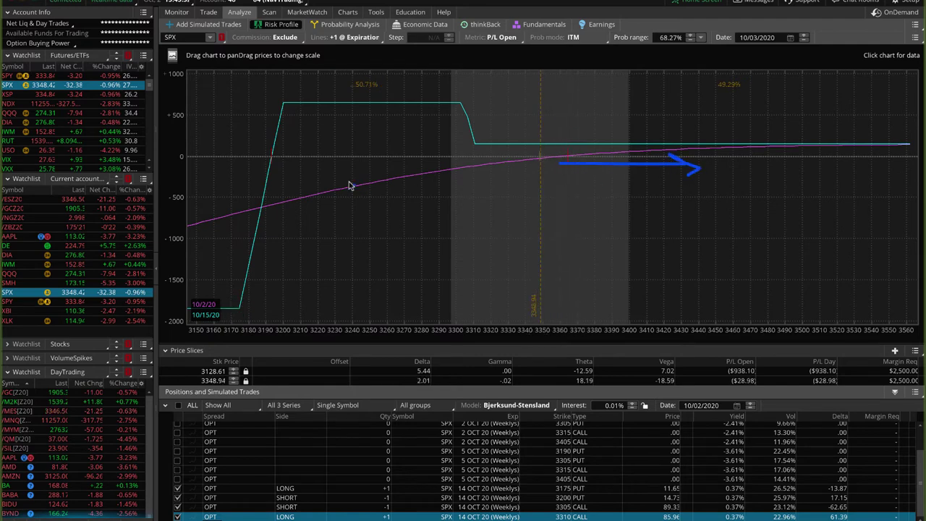
{"action": "mouse_move", "coordinate": [564, 170]}
{"action": "left_mouse_down"}
{"action": "mouse_move", "coordinate": [494, 186]}
{"action": "mouse_move", "coordinate": [381, 150]}
{"action": "mouse_move", "coordinate": [405, 143]}
{"action": "left_mouse_up"}
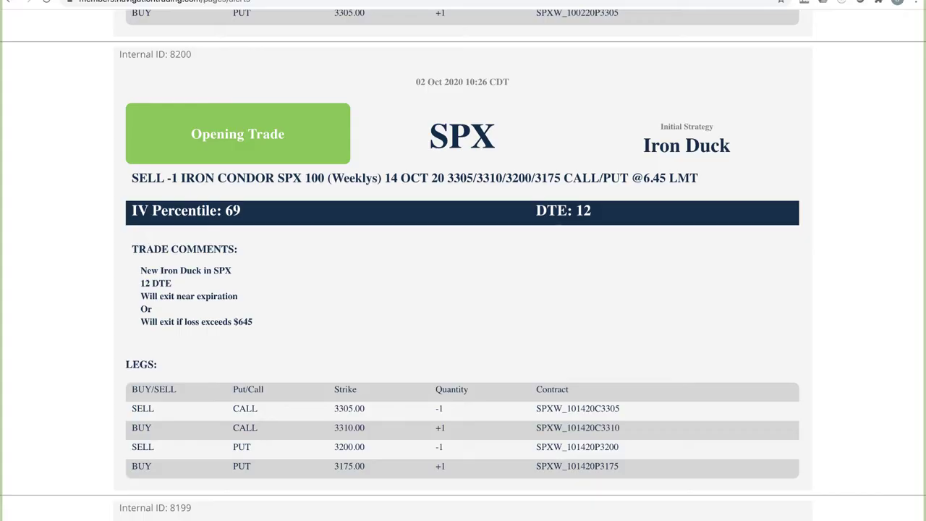
In Closed Trades, highlight the $380.00 and $795.00 Double Calendar total profits.
{"action": "scroll", "coordinate": [354, 85], "scroll_direction": "up", "scroll_amount": 10}
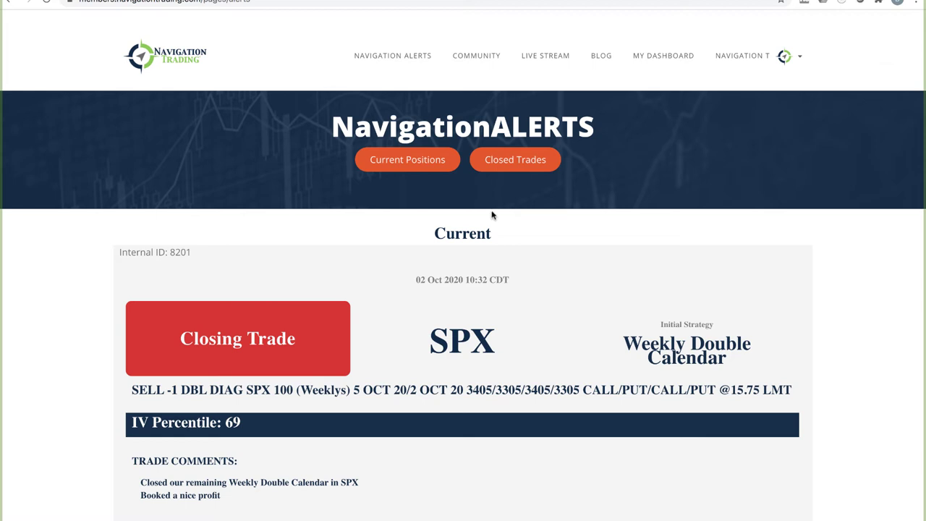
{"action": "left_click", "coordinate": [515, 160]}
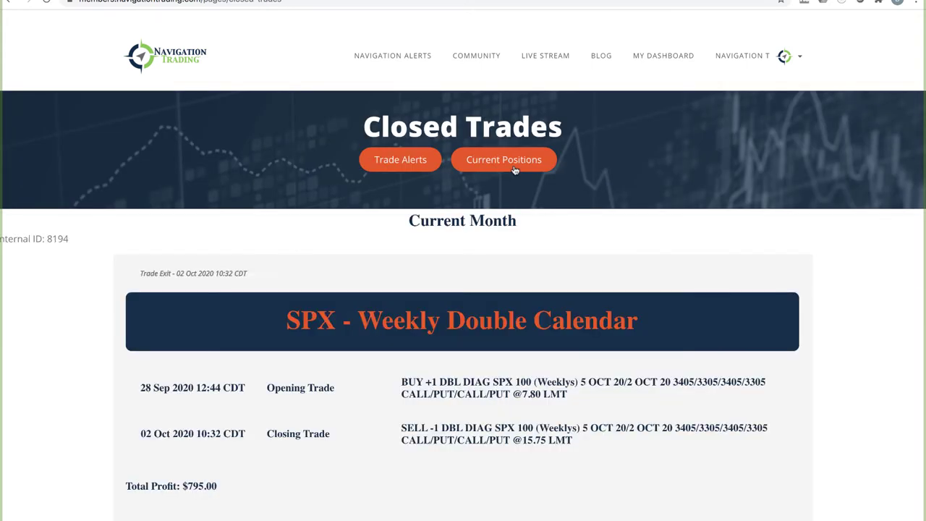
{"action": "scroll", "coordinate": [497, 210], "scroll_direction": "down", "scroll_amount": 6}
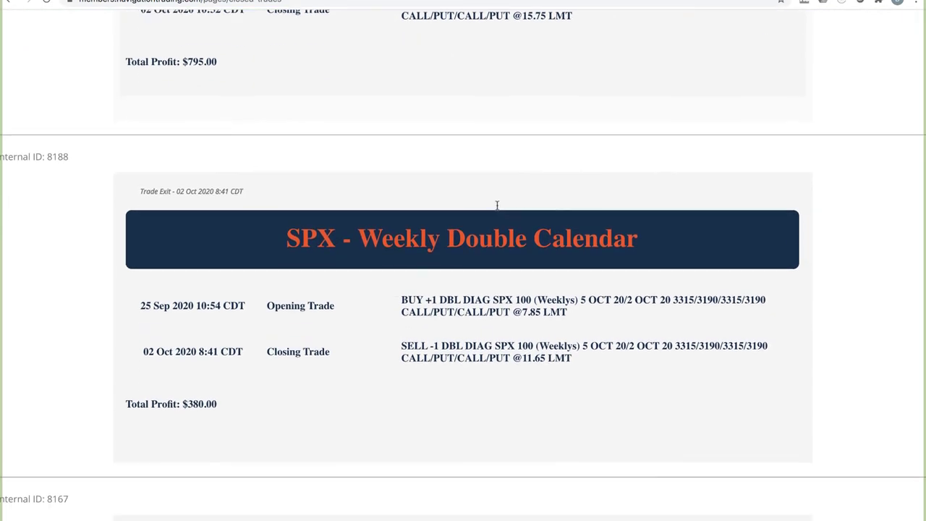
{"action": "left_click_drag", "start_coordinate": [225, 403], "coordinate": [181, 404]}
{"action": "left_click", "coordinate": [371, 365]}
{"action": "scroll", "coordinate": [373, 362], "scroll_direction": "up", "scroll_amount": 5}
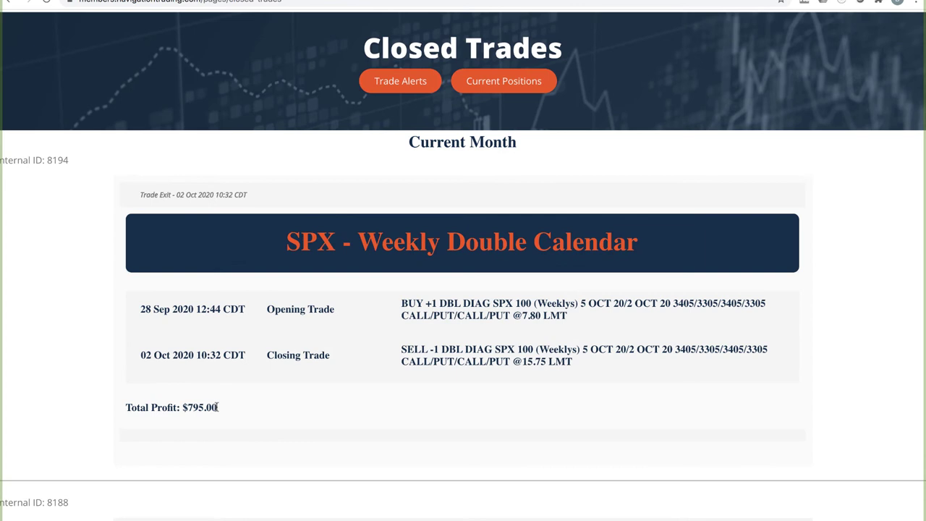
{"action": "left_click_drag", "start_coordinate": [218, 407], "coordinate": [188, 408]}
{"action": "left_click", "coordinate": [271, 410]}
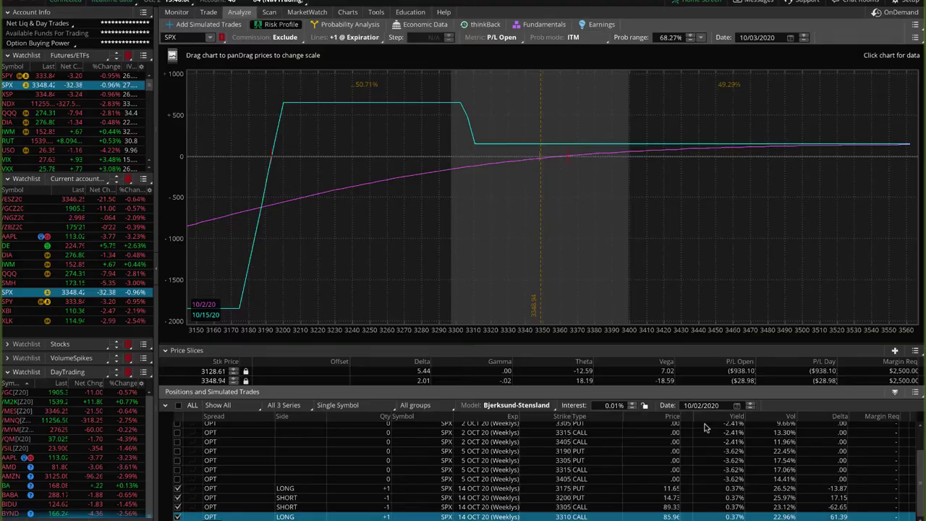
Load /ESZ20 and swap the profile from the lower put legs to the 3380 and 3330 puts.
{"action": "left_click", "coordinate": [124, 200]}
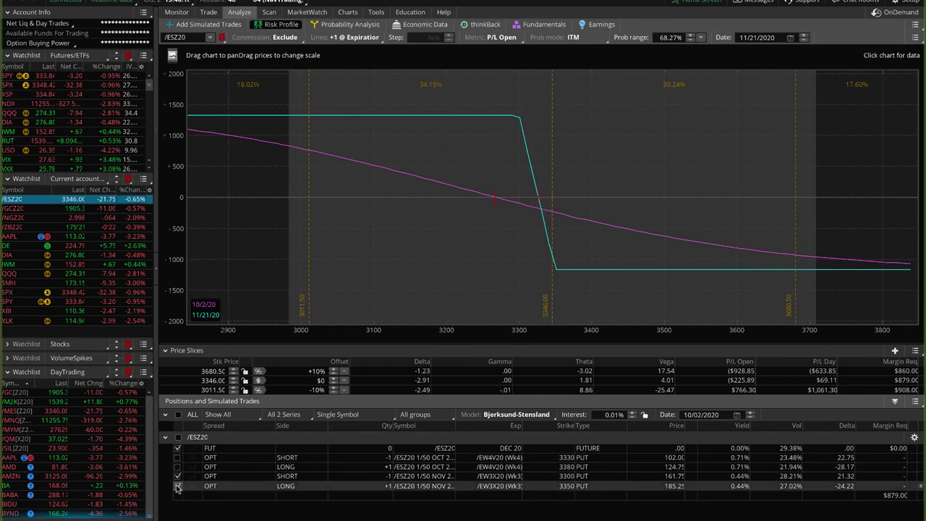
{"action": "left_click", "coordinate": [177, 486]}
{"action": "left_click", "coordinate": [177, 476]}
{"action": "left_click", "coordinate": [177, 466]}
{"action": "left_click", "coordinate": [177, 457]}
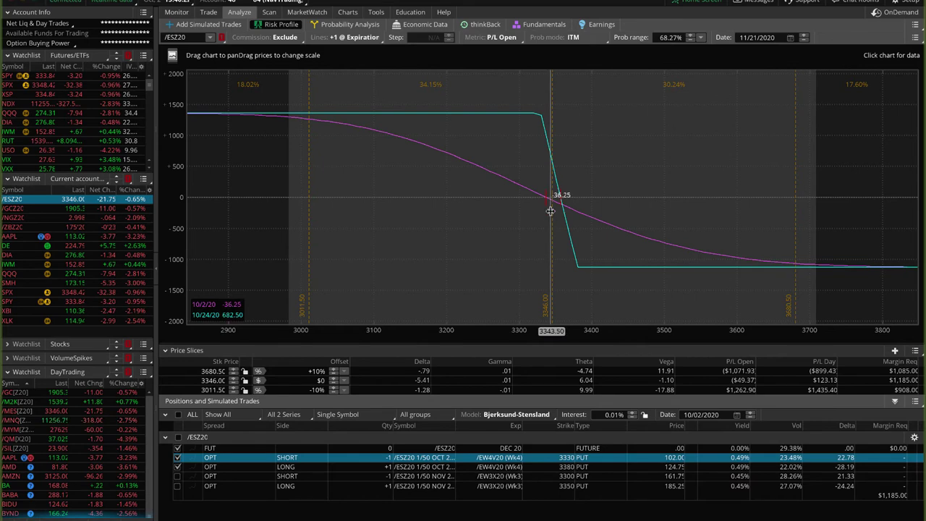
Toggle /GCZ20 legs to show the 1780-put to 2060-call condor, then load the AAPL put spread.
{"action": "left_click", "coordinate": [127, 209]}
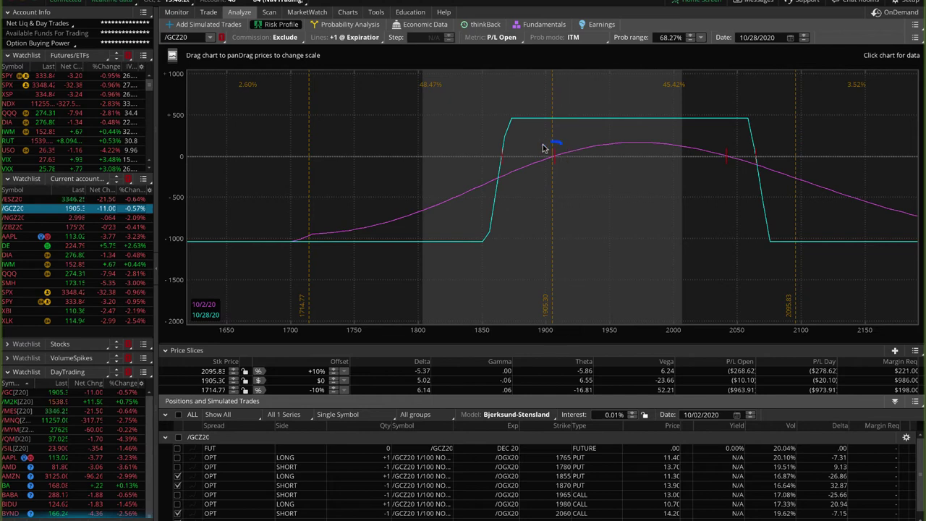
{"action": "left_click", "coordinate": [178, 457]}
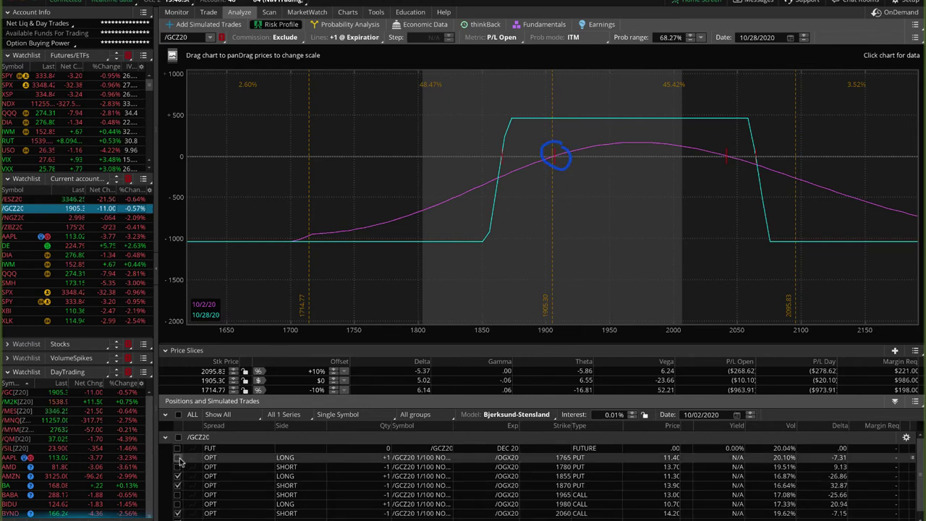
{"action": "left_click", "coordinate": [177, 467]}
{"action": "left_click", "coordinate": [177, 475]}
{"action": "left_click", "coordinate": [177, 485]}
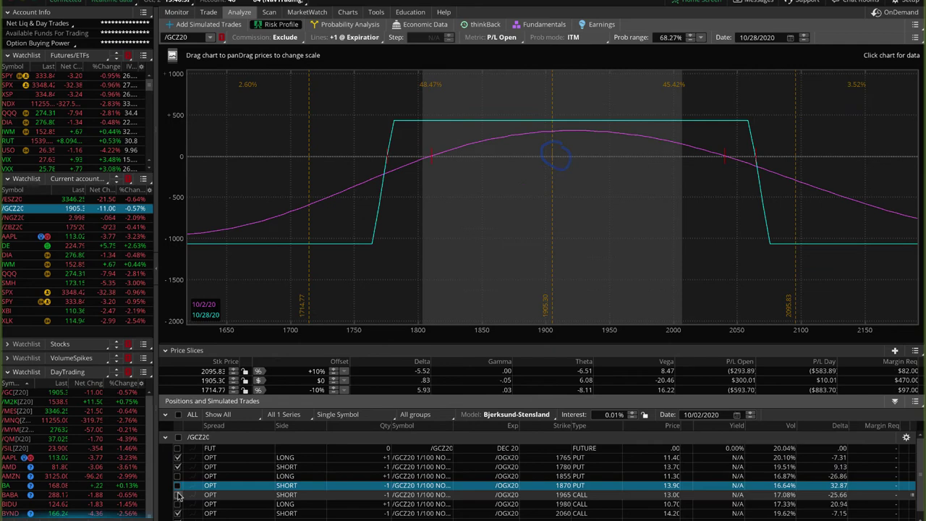
{"action": "left_click", "coordinate": [177, 494]}
{"action": "left_click", "coordinate": [177, 503]}
{"action": "left_click", "coordinate": [177, 513]}
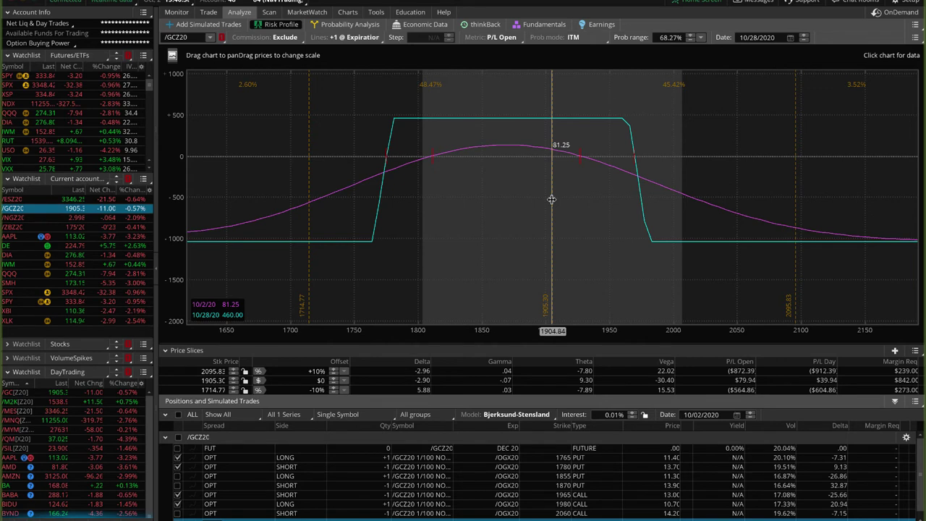
{"action": "mouse_move", "coordinate": [520, 175]}
{"action": "left_mouse_down"}
{"action": "mouse_move", "coordinate": [444, 179]}
{"action": "mouse_move", "coordinate": [593, 187]}
{"action": "mouse_move", "coordinate": [569, 174]}
{"action": "left_mouse_up"}
{"action": "left_click_drag", "start_coordinate": [444, 179], "coordinate": [441, 176]}
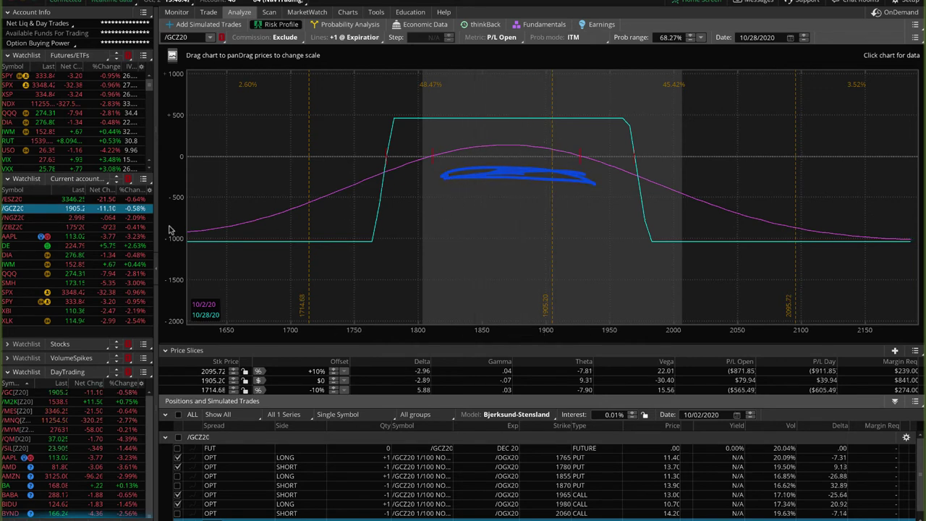
{"action": "left_click", "coordinate": [132, 240]}
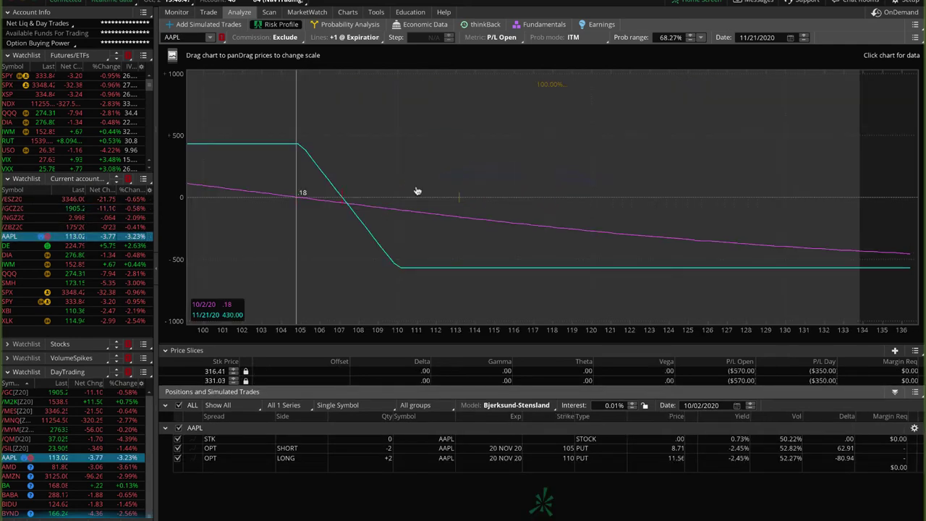
Review the DE 210/220 call spread risk profile, then bring up DE's 3-month daily chart.
{"action": "left_click_drag", "start_coordinate": [647, 155], "coordinate": [845, 134]}
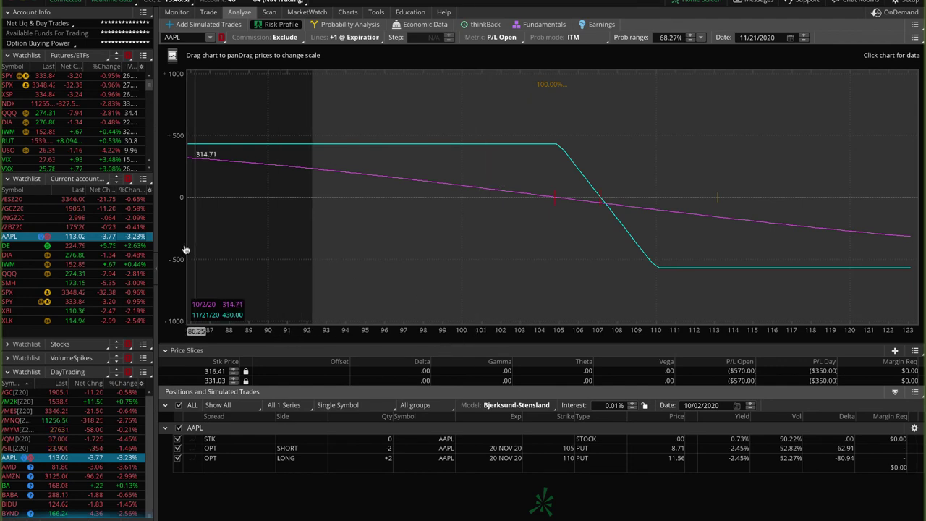
{"action": "left_click", "coordinate": [127, 247]}
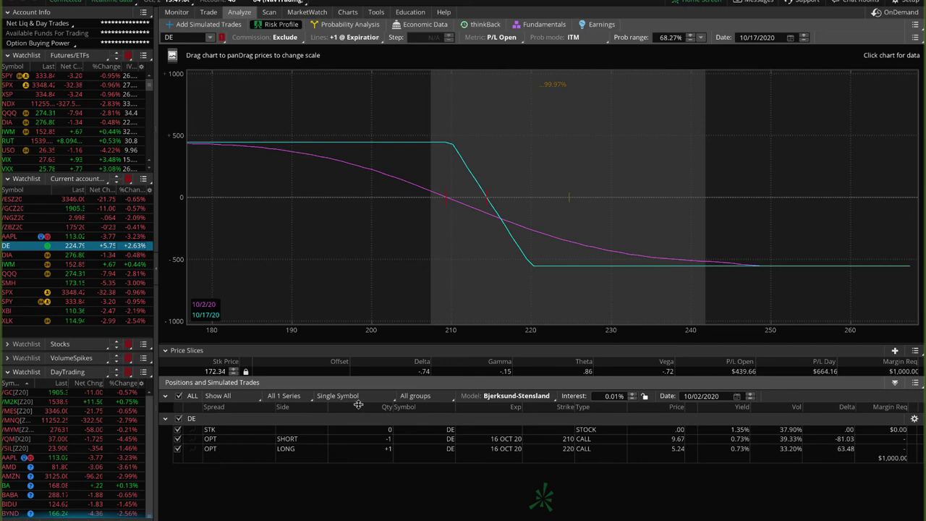
{"action": "left_click", "coordinate": [347, 12]}
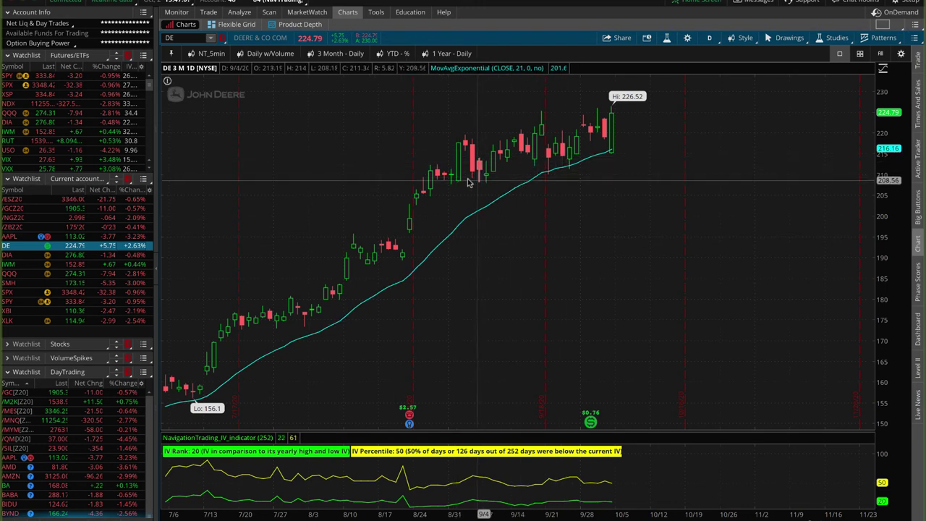
Mark the DE chart, view the DIA and IWM charts, then plot IWM's put position risk profile.
{"action": "left_click_drag", "start_coordinate": [467, 182], "coordinate": [516, 275]}
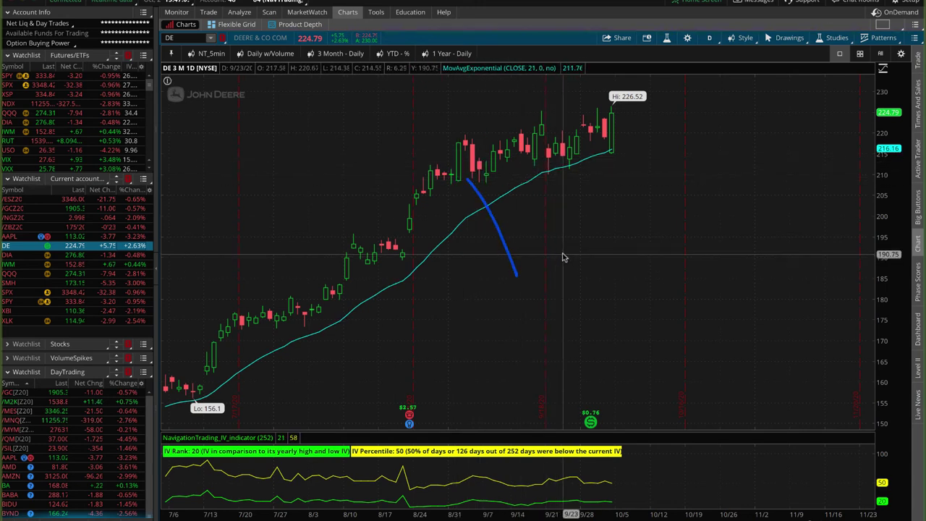
{"action": "left_click", "coordinate": [136, 256]}
{"action": "left_click", "coordinate": [134, 265]}
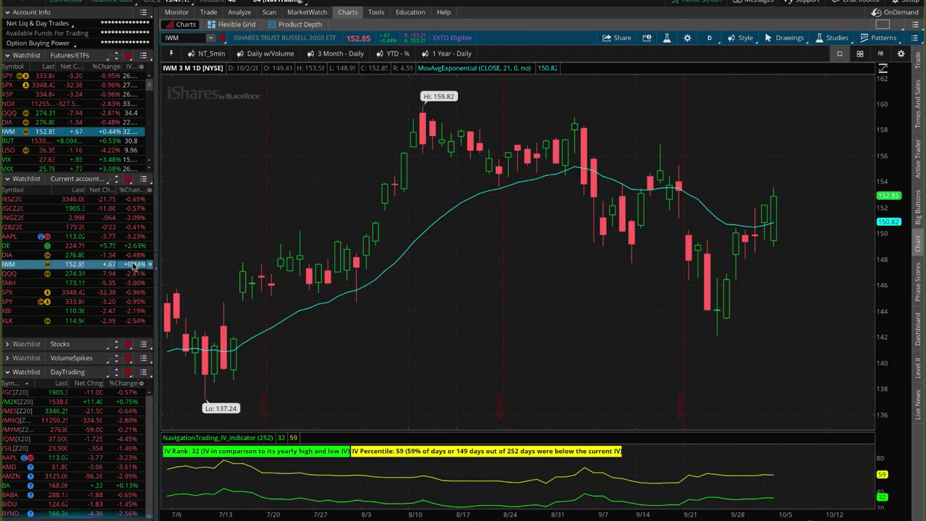
{"action": "left_click", "coordinate": [239, 13]}
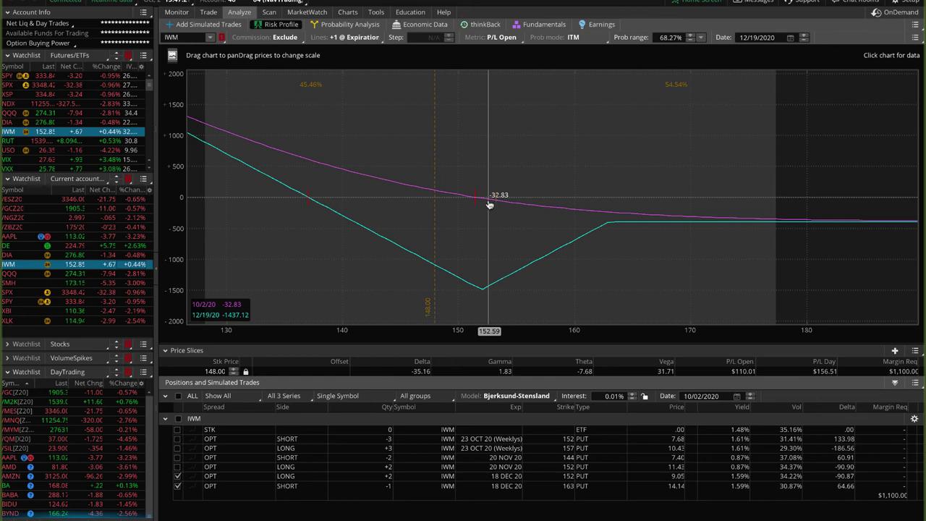
Step through IWM's put spreads from 18 DEC to 20 NOV, ending on the 23 OCT 157/152 puts.
{"action": "left_click", "coordinate": [177, 485]}
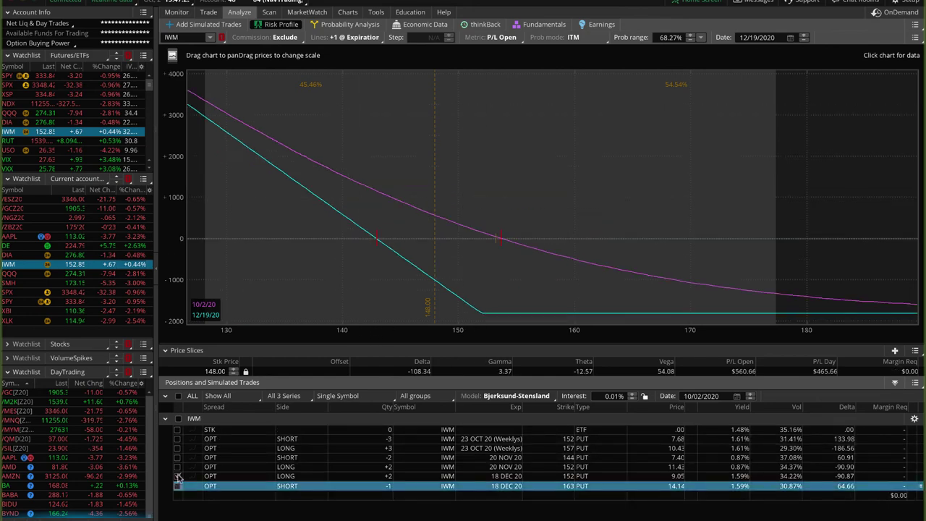
{"action": "left_click", "coordinate": [177, 476]}
{"action": "left_click", "coordinate": [177, 467]}
{"action": "left_click", "coordinate": [177, 457]}
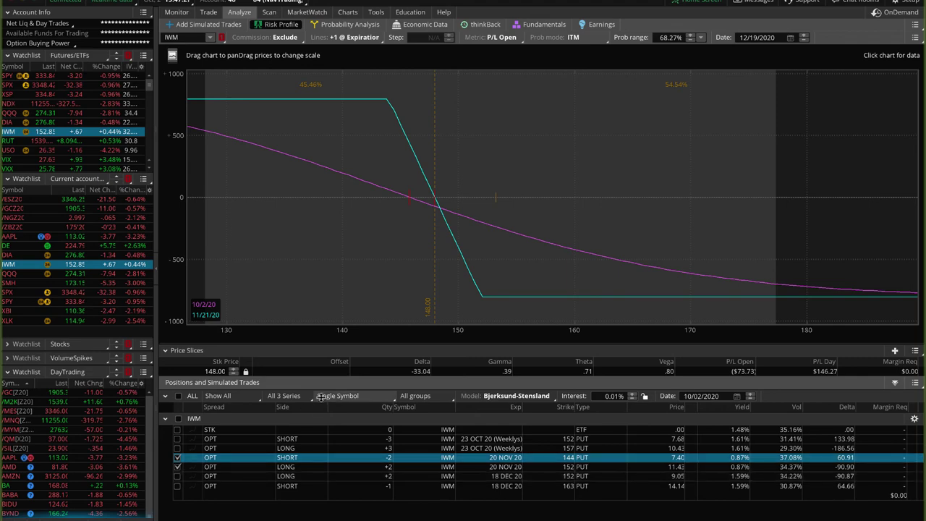
{"action": "left_click", "coordinate": [177, 466]}
{"action": "left_click", "coordinate": [177, 457]}
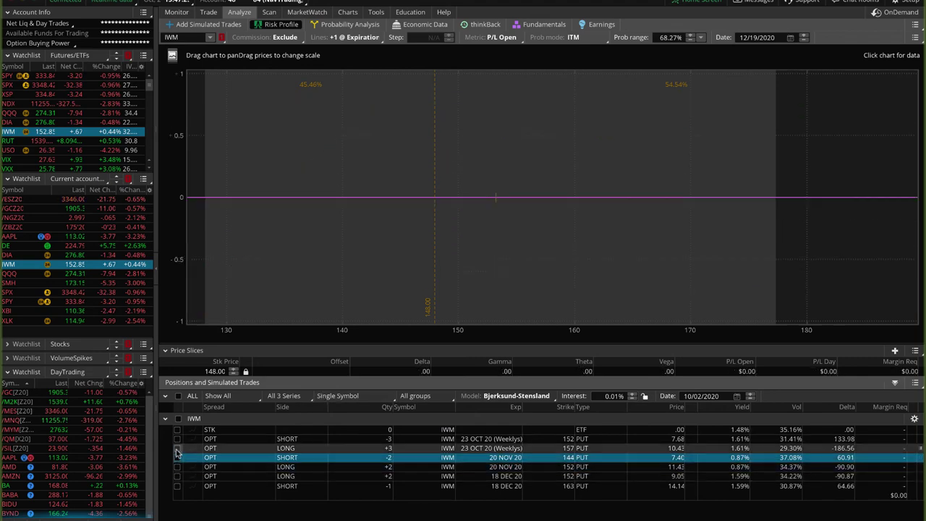
{"action": "left_click", "coordinate": [177, 447]}
{"action": "left_click", "coordinate": [177, 438]}
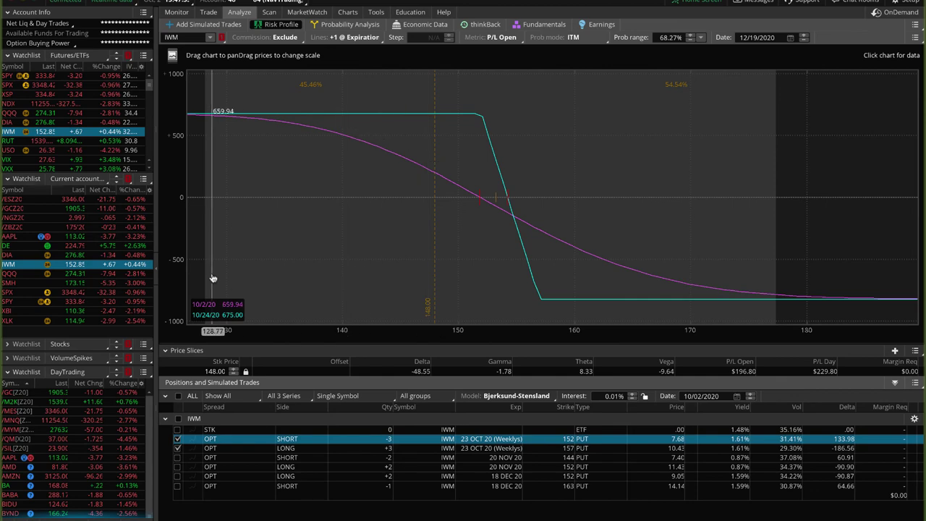
Load QQQ and cycle its legs until only the 16 OCT 278/283 call spread is profiled.
{"action": "left_click", "coordinate": [136, 274]}
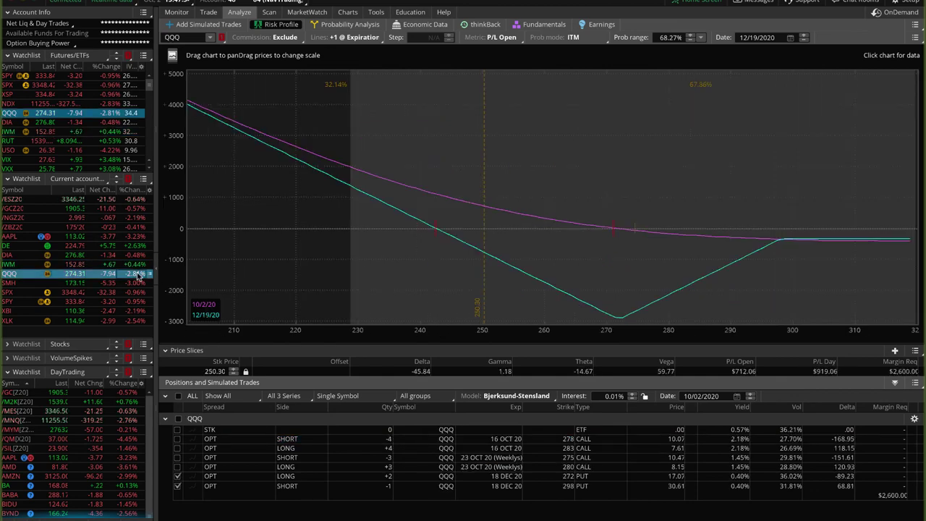
{"action": "left_click", "coordinate": [177, 485]}
{"action": "left_click", "coordinate": [177, 476]}
{"action": "left_click", "coordinate": [177, 466]}
{"action": "left_click", "coordinate": [177, 457]}
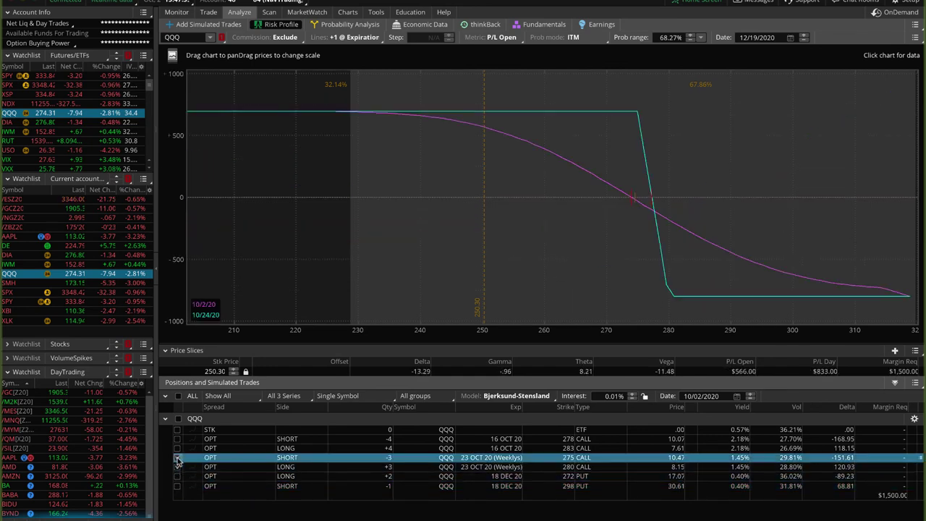
{"action": "left_click", "coordinate": [177, 466]}
{"action": "left_click", "coordinate": [177, 457]}
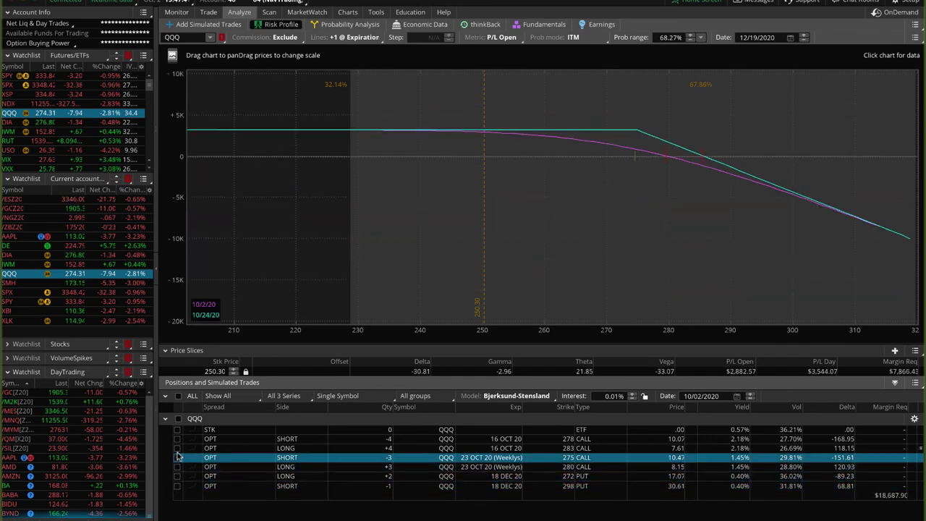
{"action": "left_click", "coordinate": [177, 447]}
{"action": "left_click", "coordinate": [177, 439]}
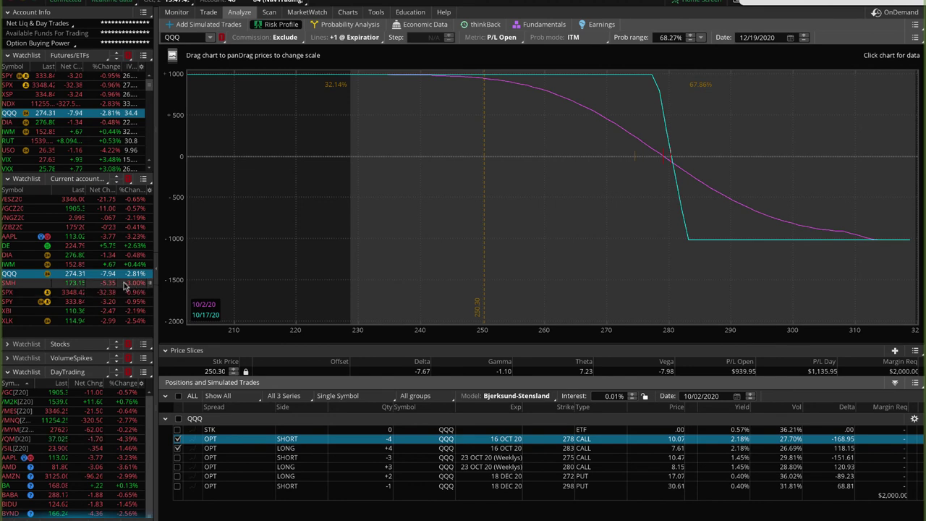
Load XLK and check its option chain and open positions on the Trade tab.
{"action": "left_click", "coordinate": [134, 321]}
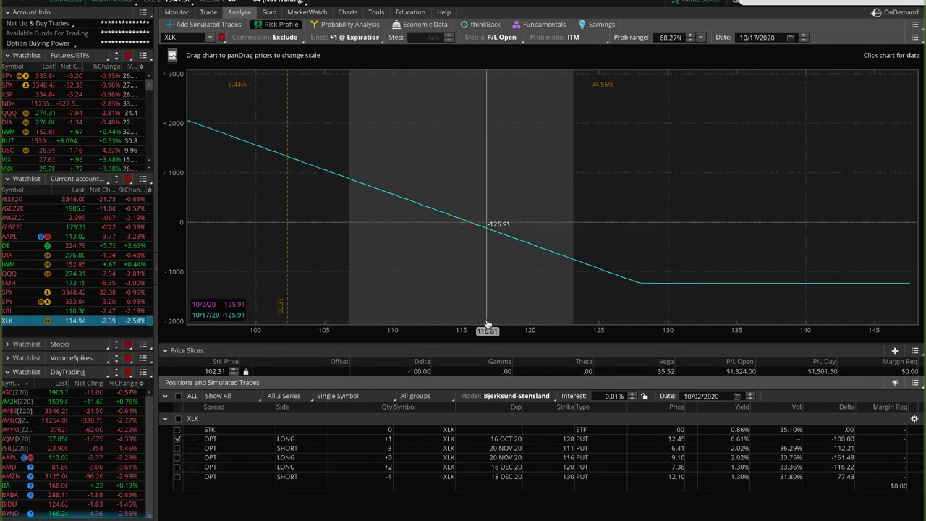
{"action": "left_click", "coordinate": [208, 12]}
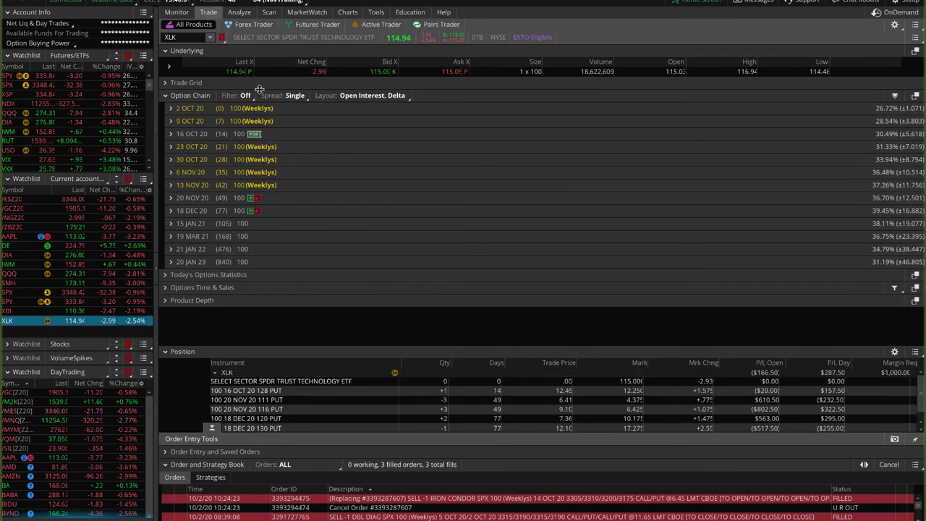
{"action": "left_click", "coordinate": [239, 12]}
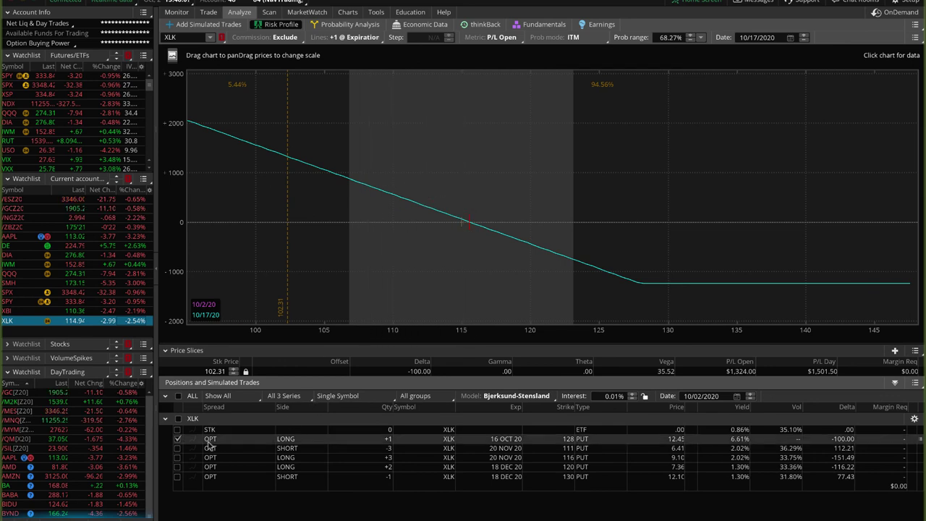
Move from the 16 OCT 128 put through the 20 NOV 111/116 to the 18 DEC 120/130 puts.
{"action": "left_click", "coordinate": [177, 439]}
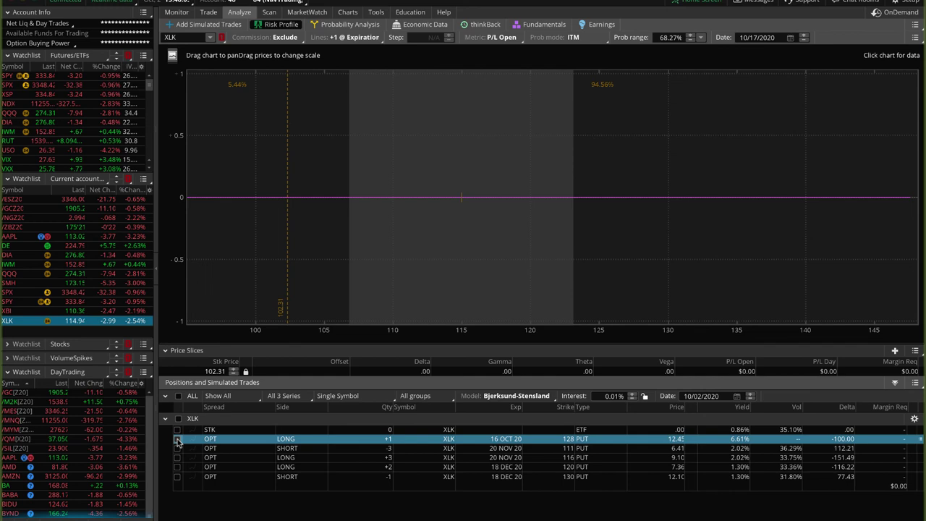
{"action": "left_click", "coordinate": [177, 449]}
{"action": "left_click", "coordinate": [177, 457]}
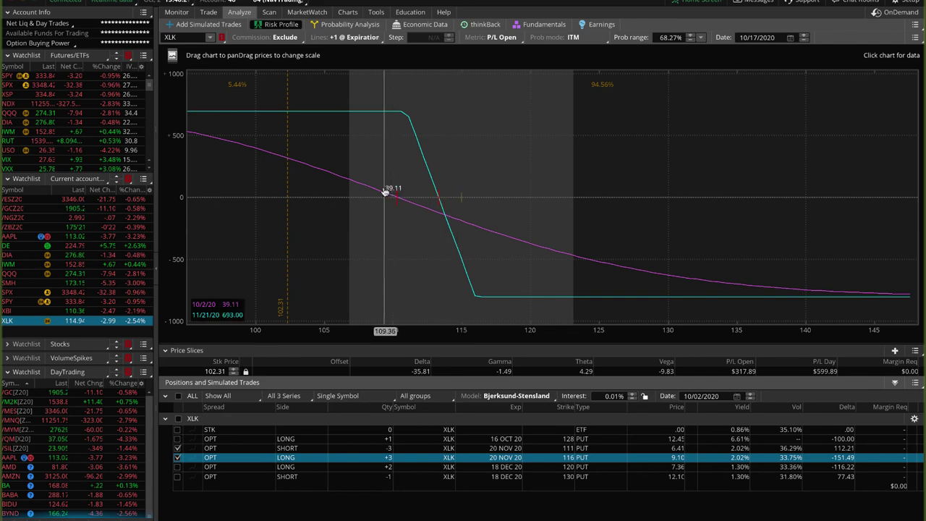
{"action": "left_click", "coordinate": [178, 448]}
{"action": "left_click", "coordinate": [177, 457]}
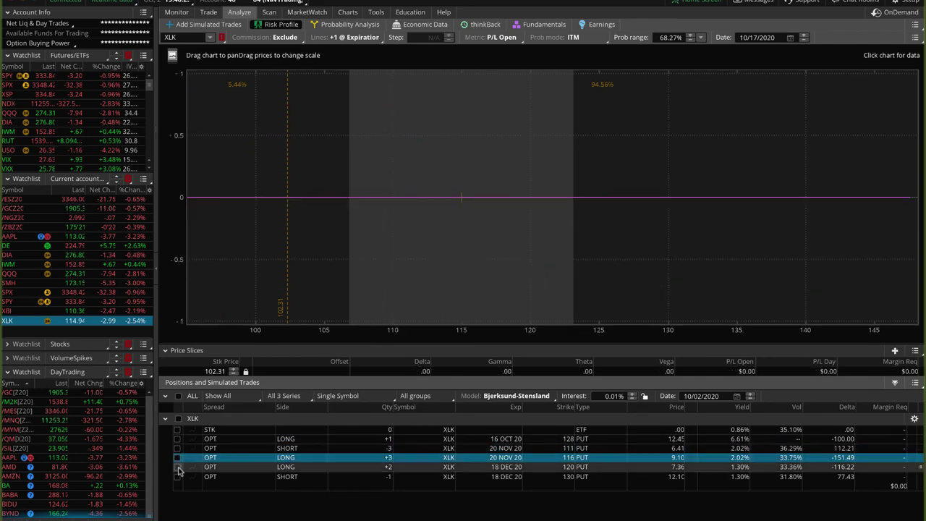
{"action": "left_click", "coordinate": [177, 466]}
{"action": "left_click", "coordinate": [177, 476]}
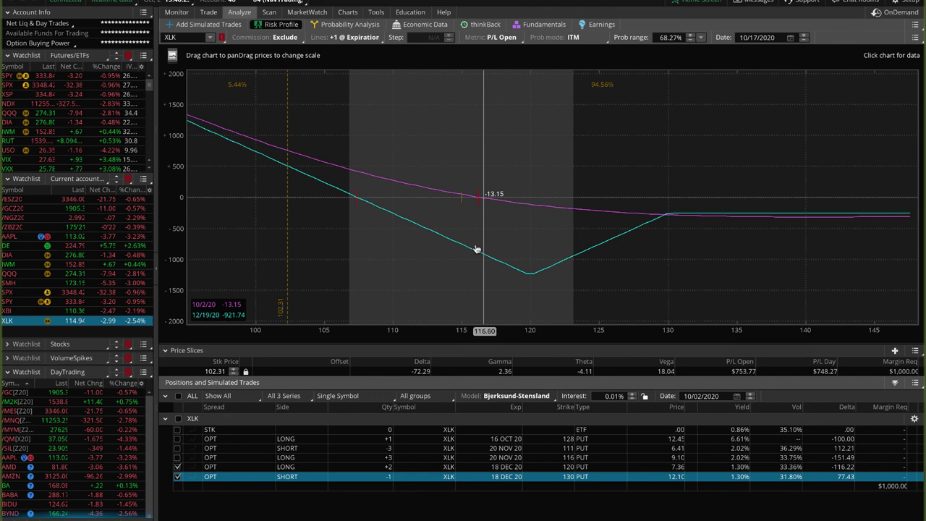